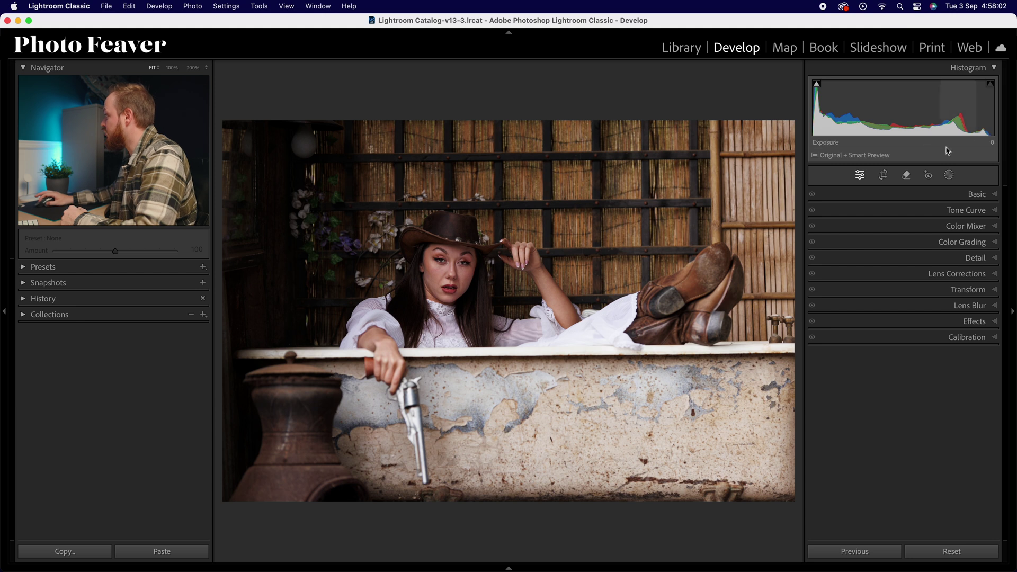
# - Expand the Basic panel and set Highlights to -50 and Shadows to -10
pyautogui.click(966, 198)
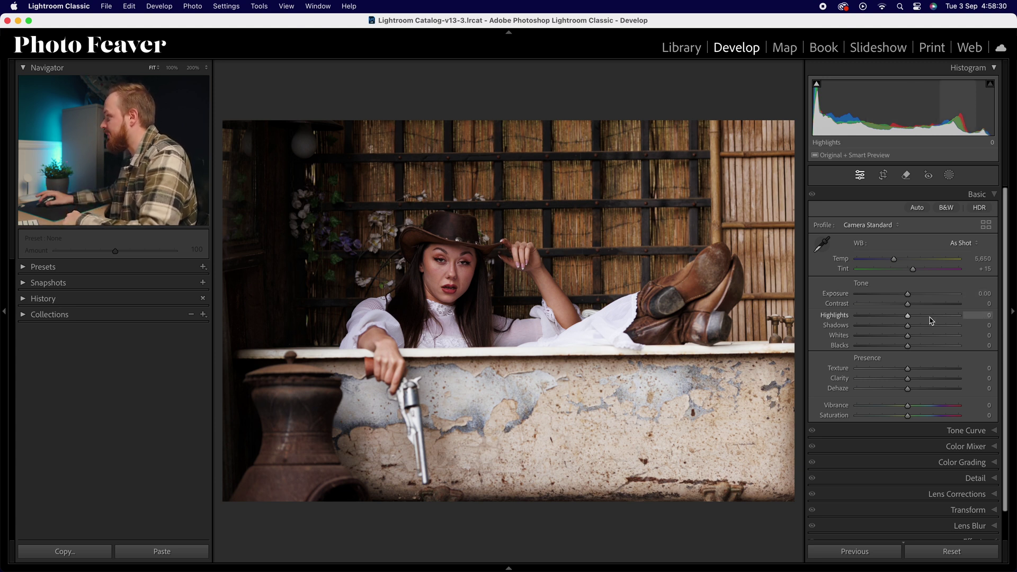
pyautogui.moveTo(909, 318); pyautogui.dragTo(888, 319)
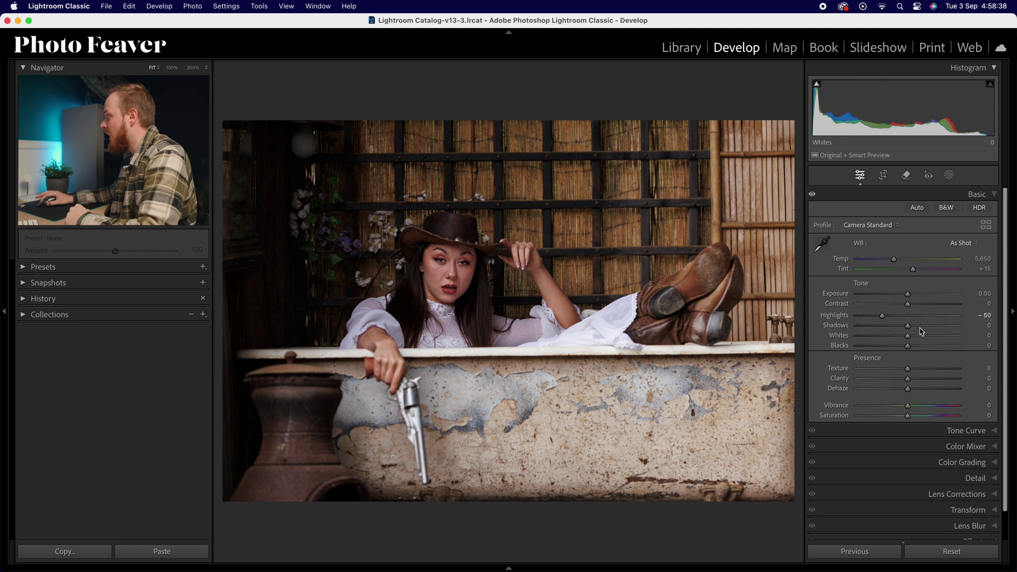
pyautogui.moveTo(906, 330); pyautogui.dragTo(905, 330)
pyautogui.click(985, 325)
pyautogui.write('-10')
pyautogui.press('Return')
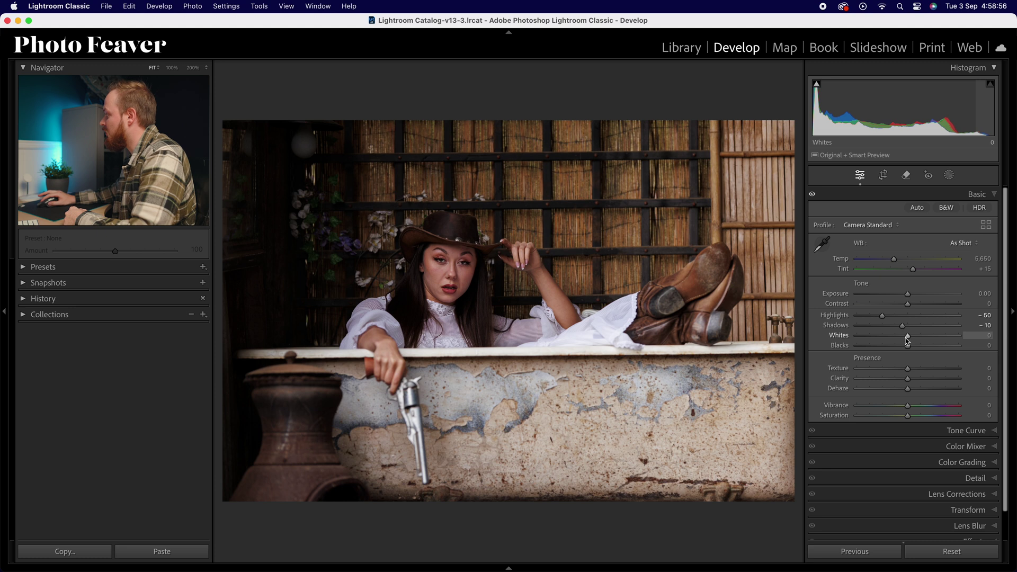
# - Lower Whites to -50 and lift Blacks to +10
pyautogui.moveTo(907, 338); pyautogui.dragTo(897, 336)
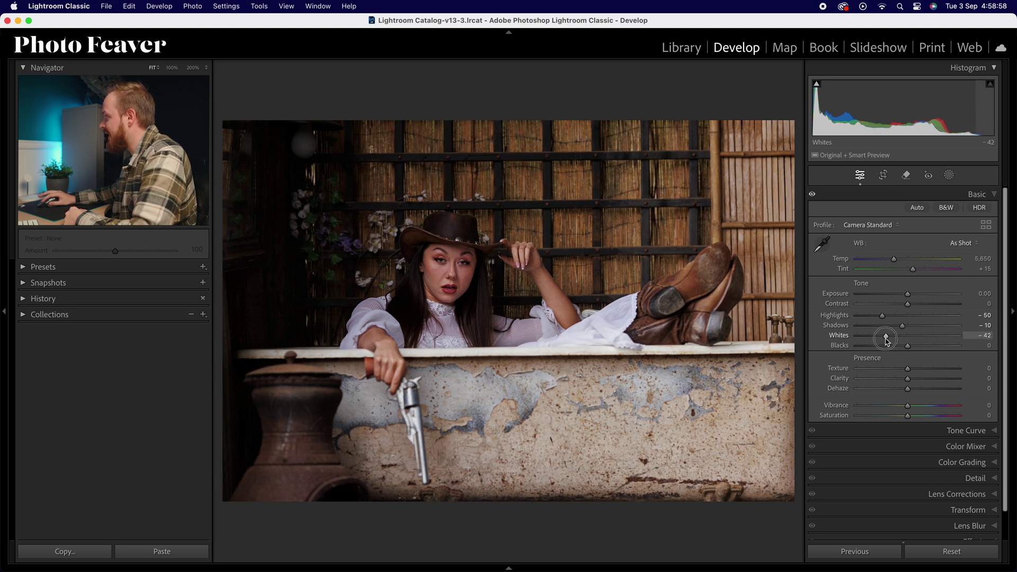
pyautogui.moveTo(883, 345); pyautogui.dragTo(882, 344)
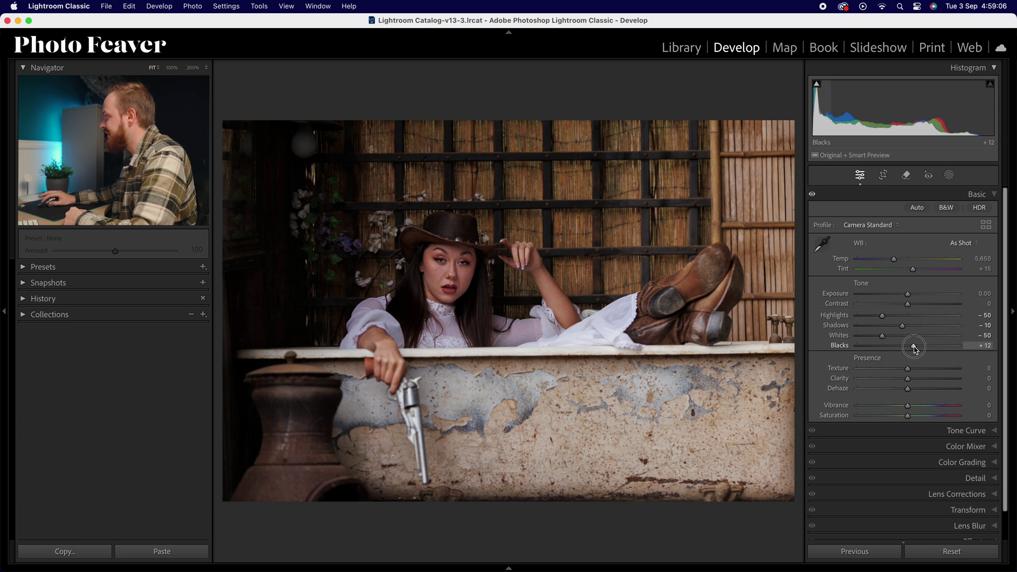
pyautogui.moveTo(915, 350); pyautogui.dragTo(914, 349)
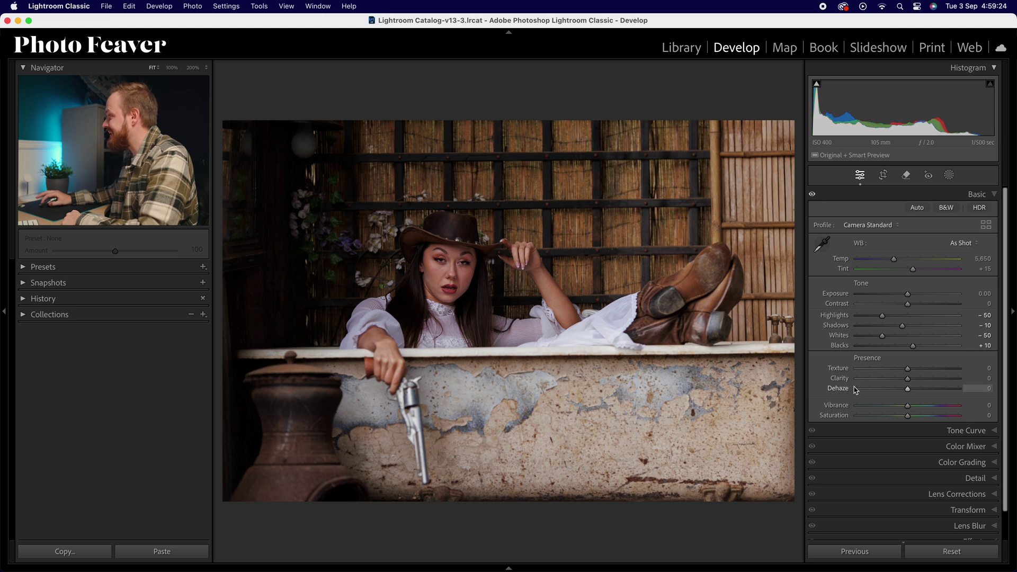
# - Enter Texture +5, Clarity -20 and Dehaze -10 in the Presence section
pyautogui.click(984, 370)
pyautogui.write('5')
pyautogui.press('Return')
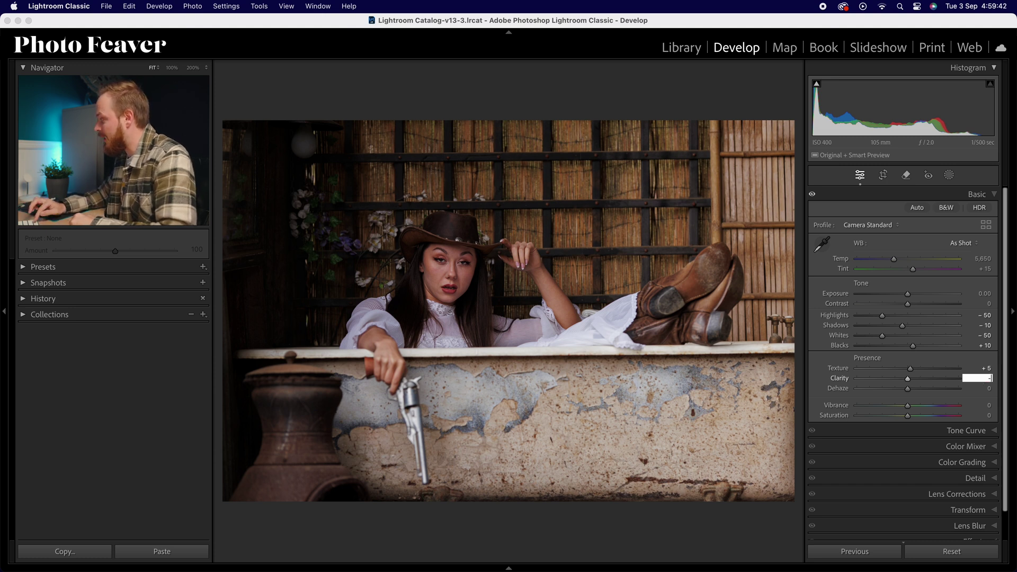
pyautogui.press('Return')
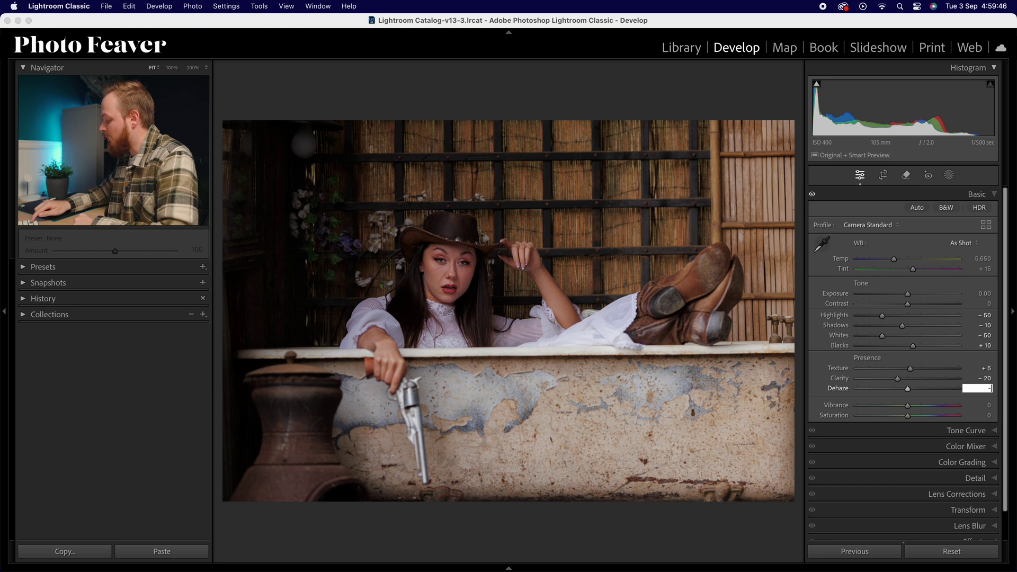
pyautogui.press('Return')
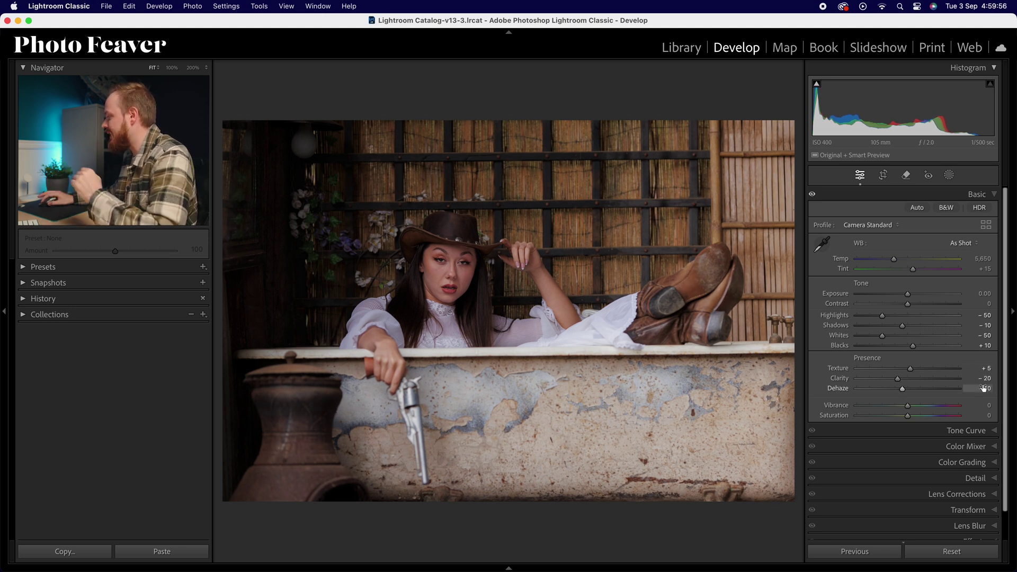
pyautogui.press('Tab')
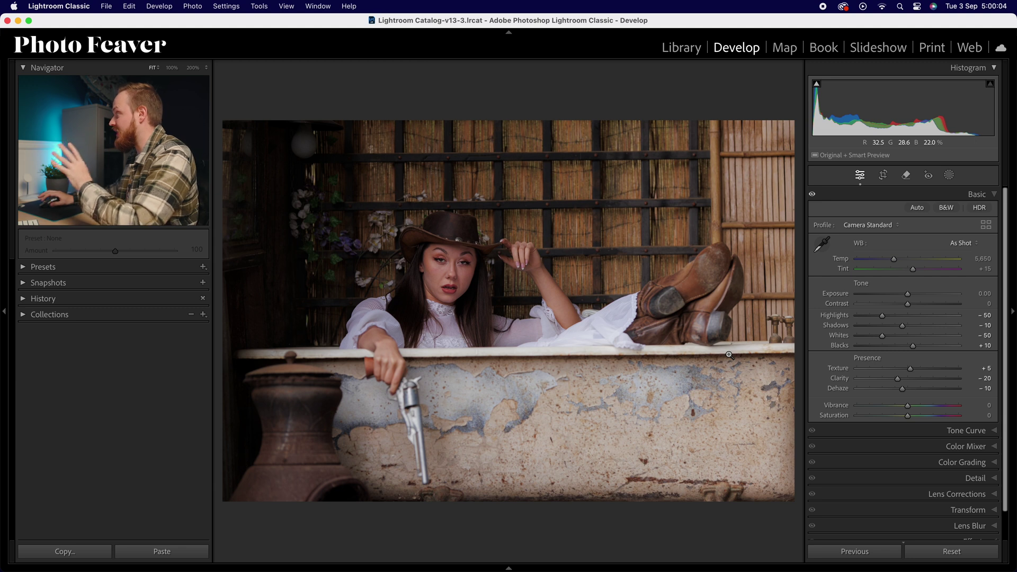
# - Collapse Basic, open Tone Curve, check the red, green and blue channels, then return to RGB
pyautogui.click(978, 195)
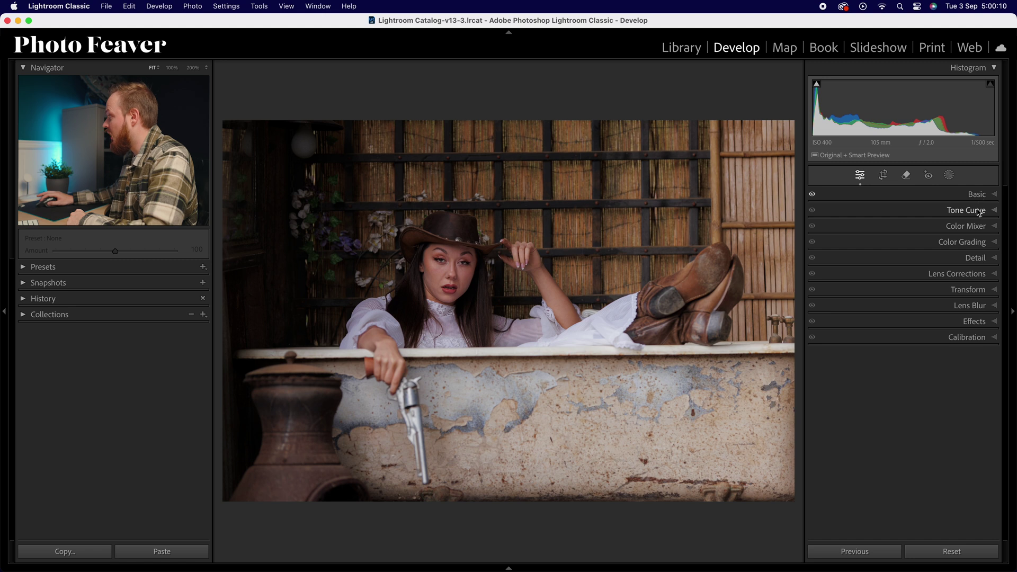
pyautogui.click(978, 212)
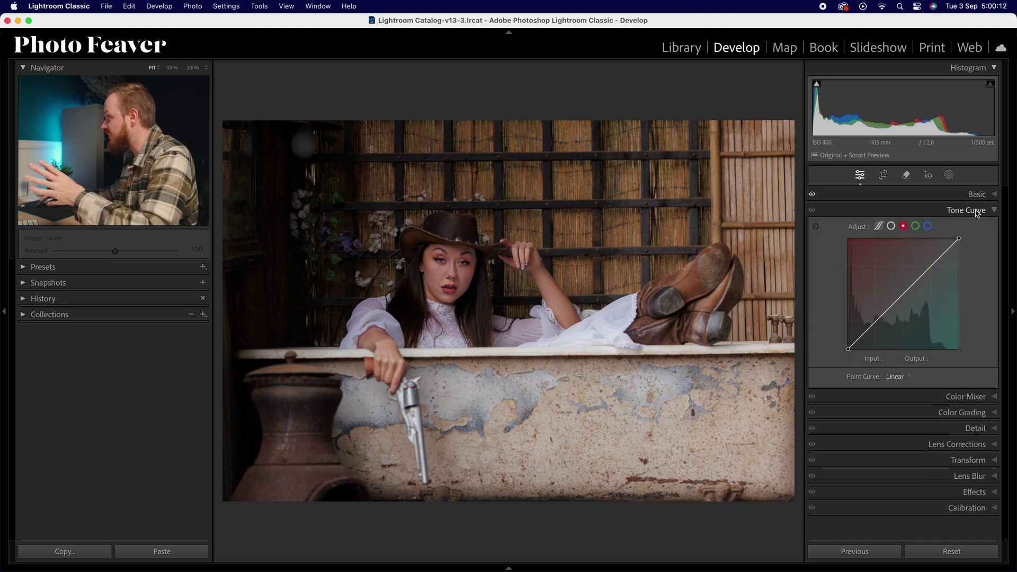
pyautogui.click(891, 228)
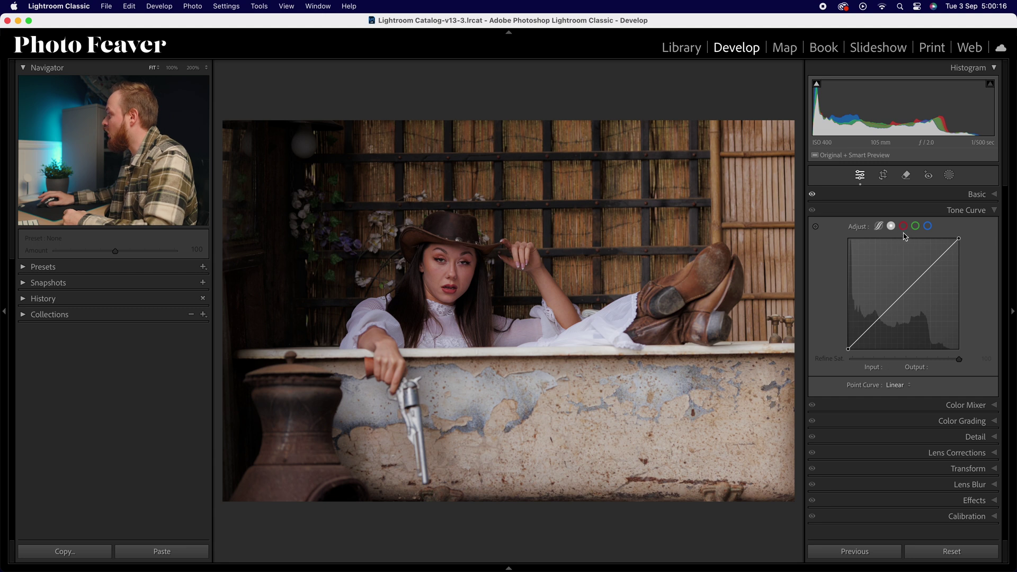
pyautogui.click(903, 226)
pyautogui.click(915, 227)
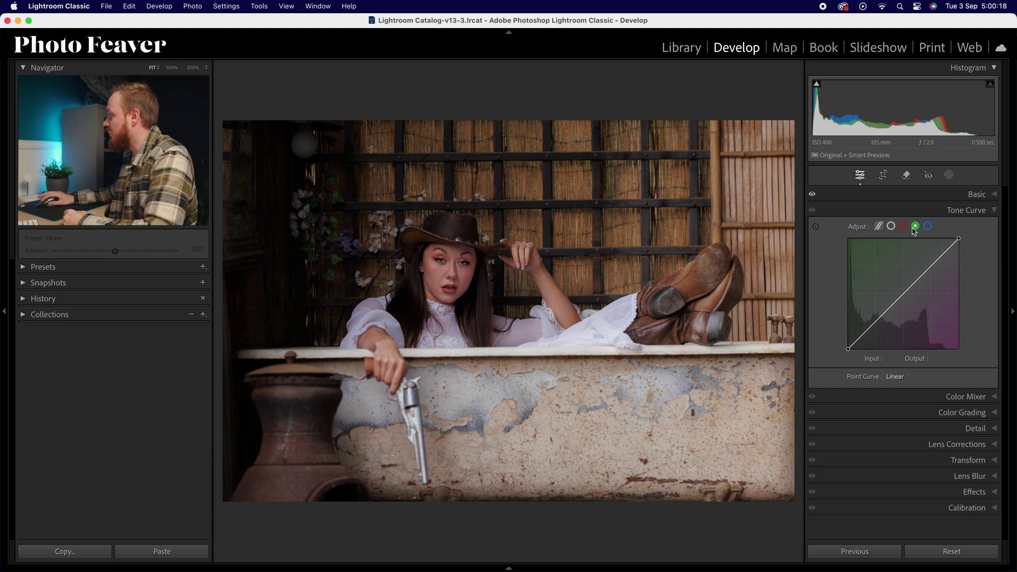
pyautogui.click(904, 228)
pyautogui.click(916, 228)
pyautogui.click(928, 228)
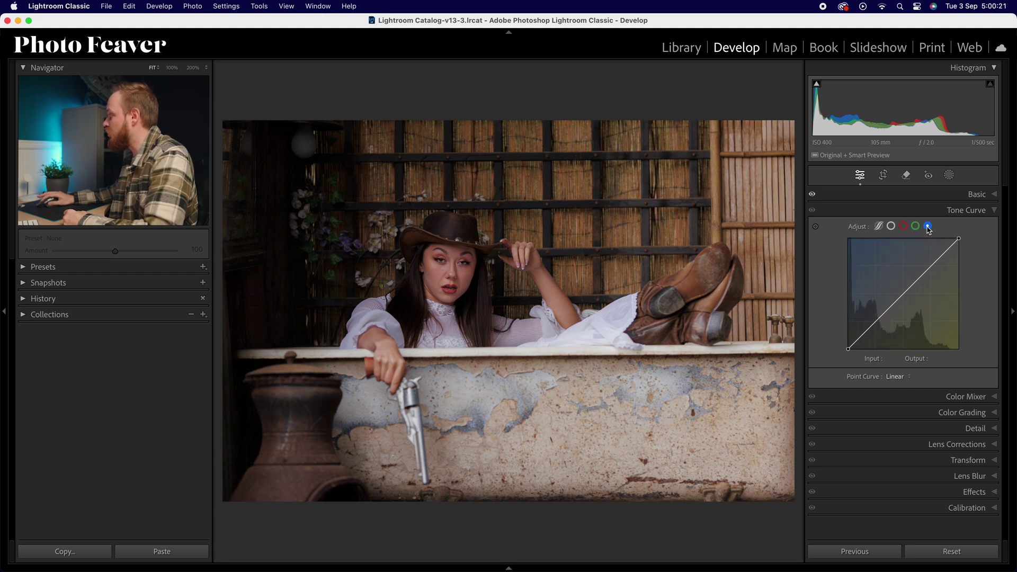
pyautogui.click(891, 228)
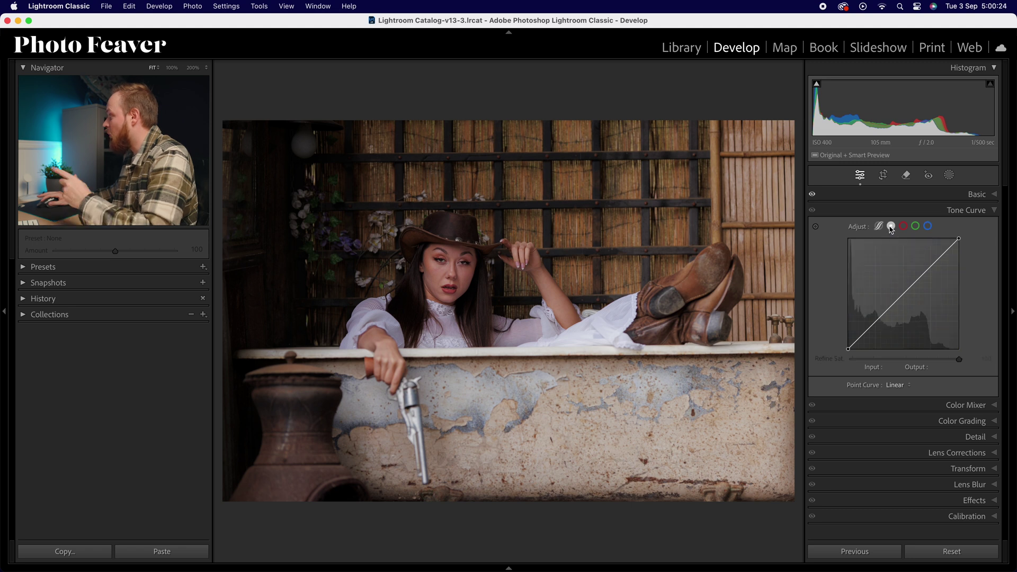
# - Pull the white point down to 225, lift the black point and add S-curve points
pyautogui.moveTo(958, 239); pyautogui.dragTo(965, 253)
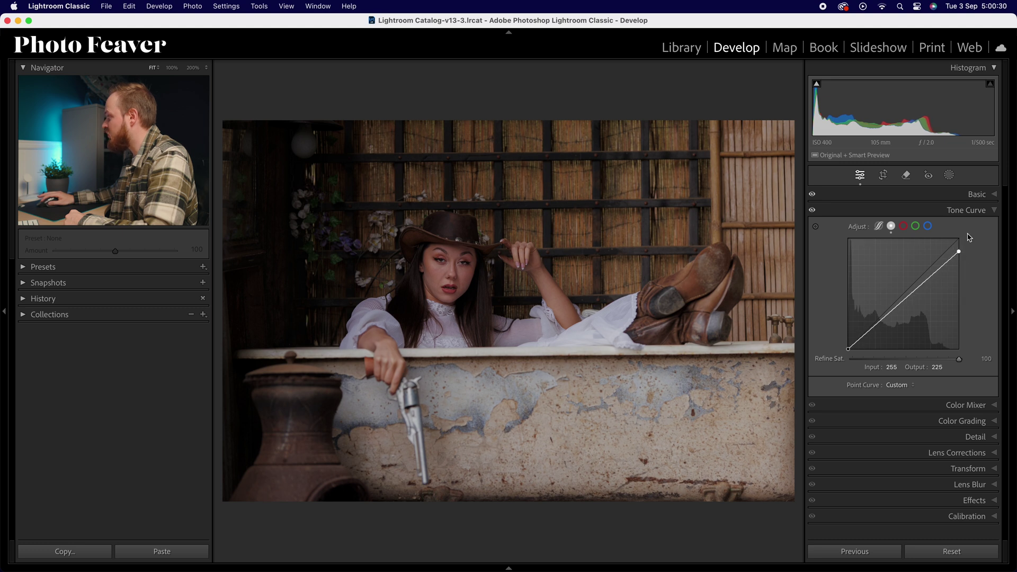
pyautogui.moveTo(849, 351); pyautogui.dragTo(847, 337)
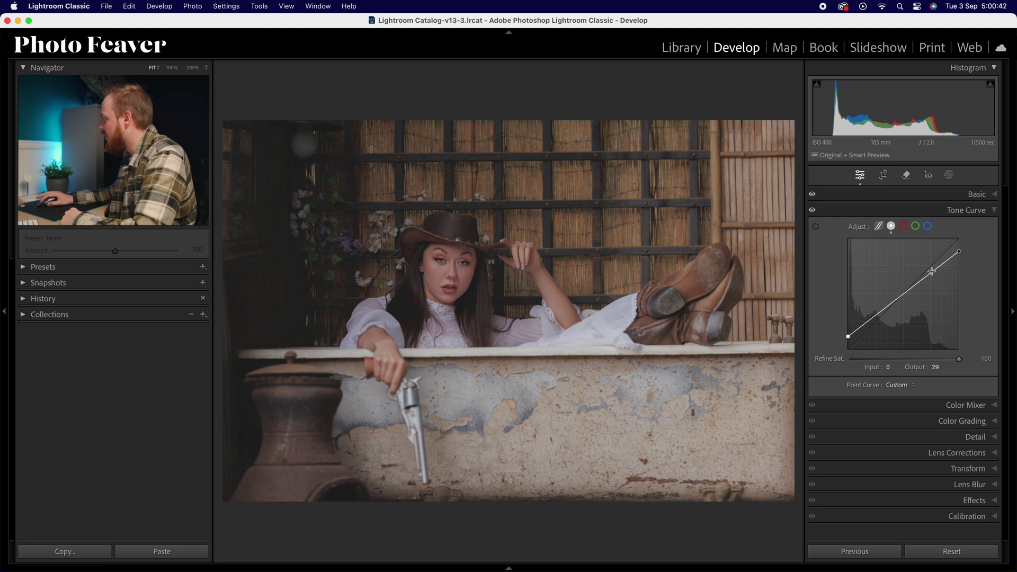
pyautogui.moveTo(934, 275); pyautogui.dragTo(934, 267)
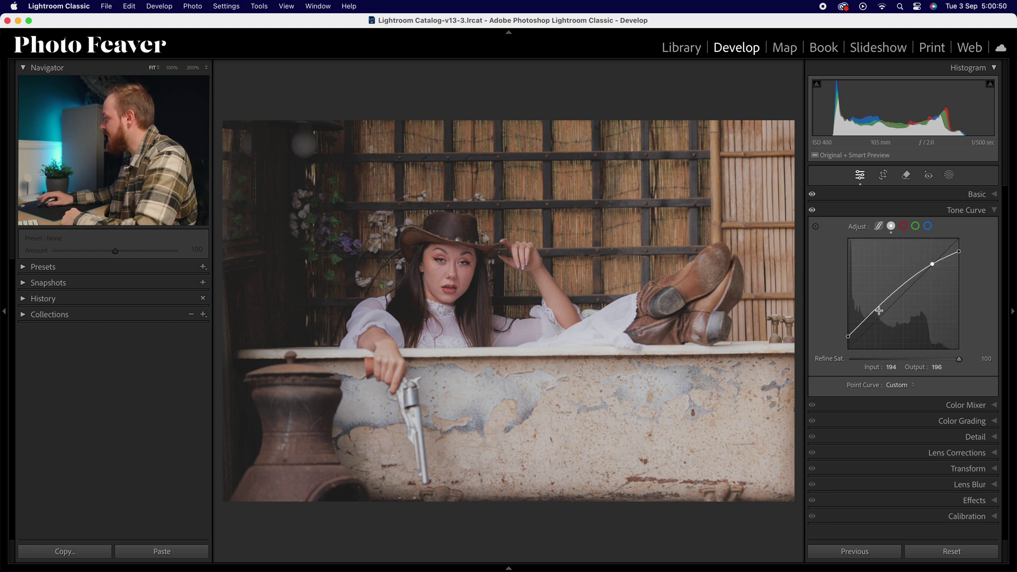
pyautogui.moveTo(878, 309); pyautogui.dragTo(876, 321)
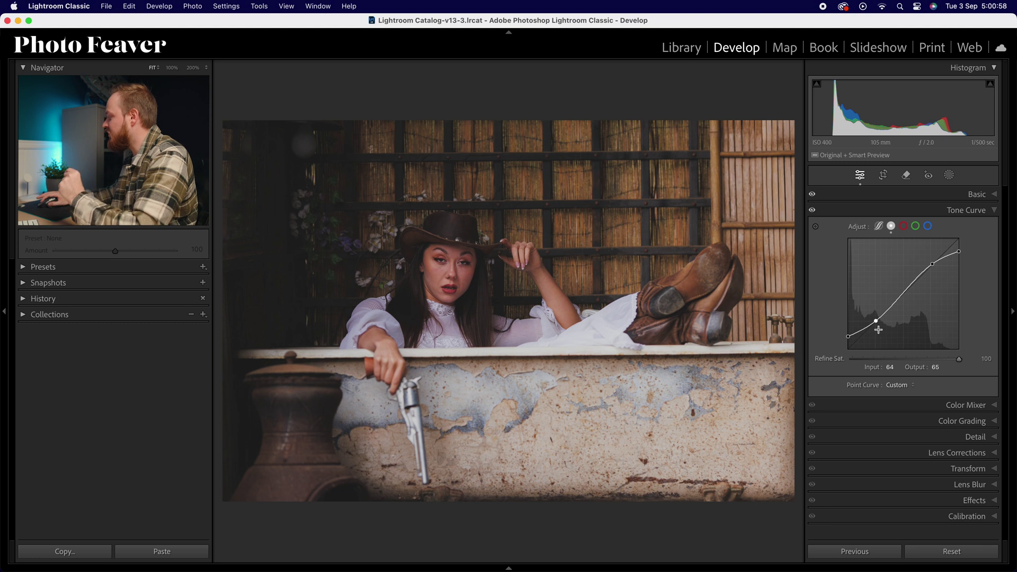
pyautogui.moveTo(861, 330); pyautogui.dragTo(862, 332)
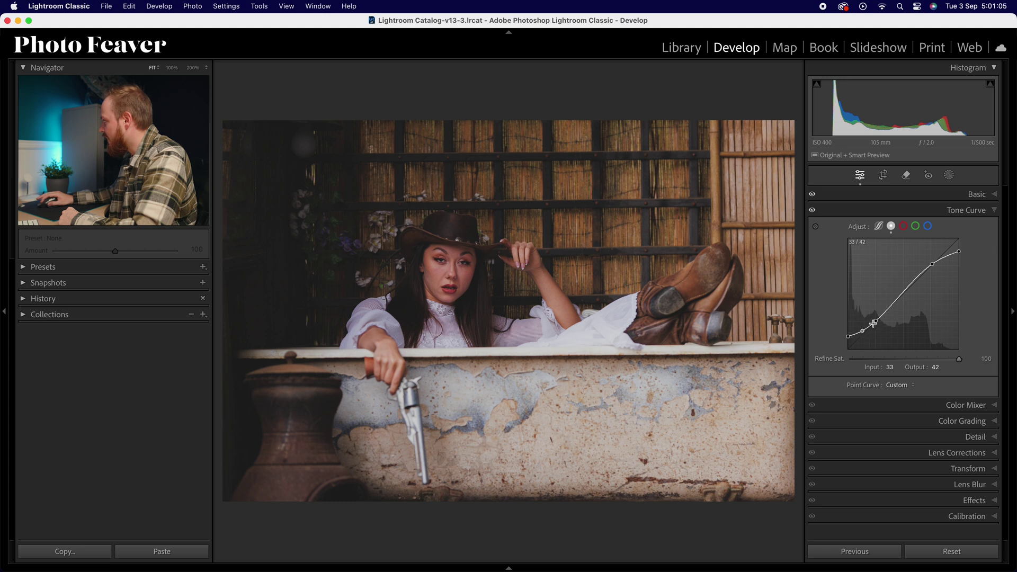
pyautogui.moveTo(946, 259); pyautogui.dragTo(946, 258)
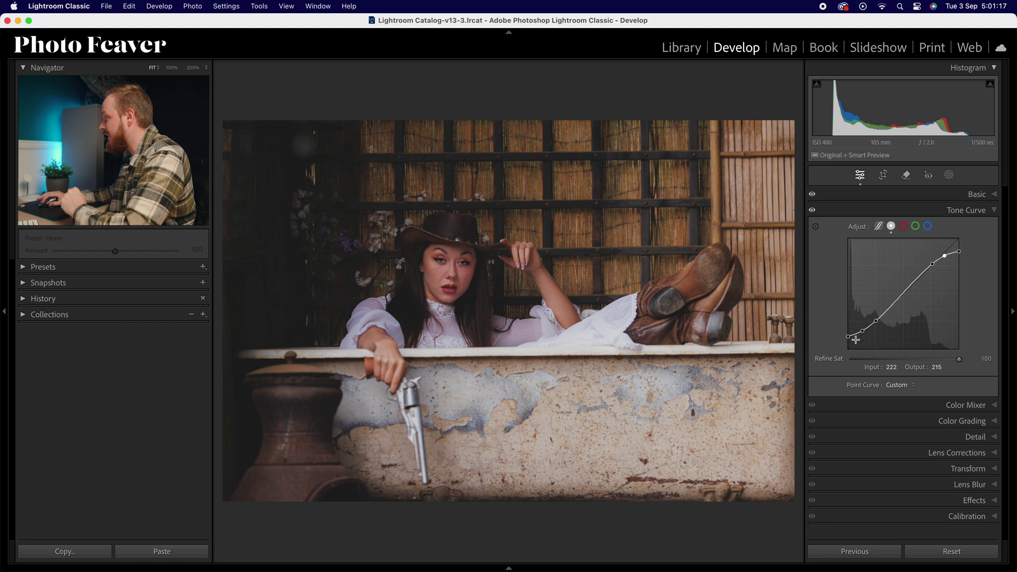
pyautogui.click(903, 293)
pyautogui.moveTo(904, 295); pyautogui.dragTo(905, 295)
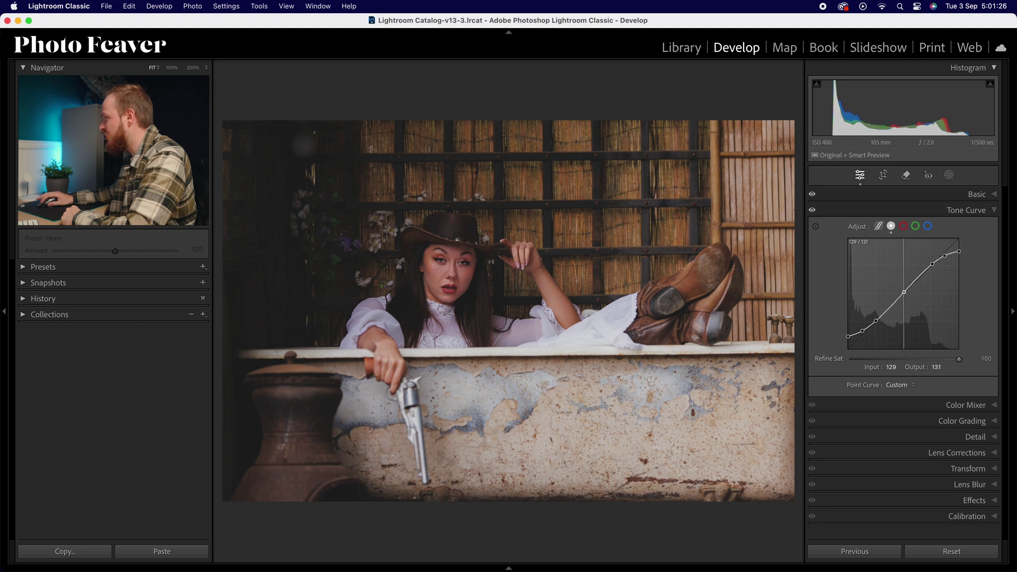
# - Set the midtone curve point to input 128 and output 130
pyautogui.click(890, 367)
pyautogui.write('128')
pyautogui.press('Return')
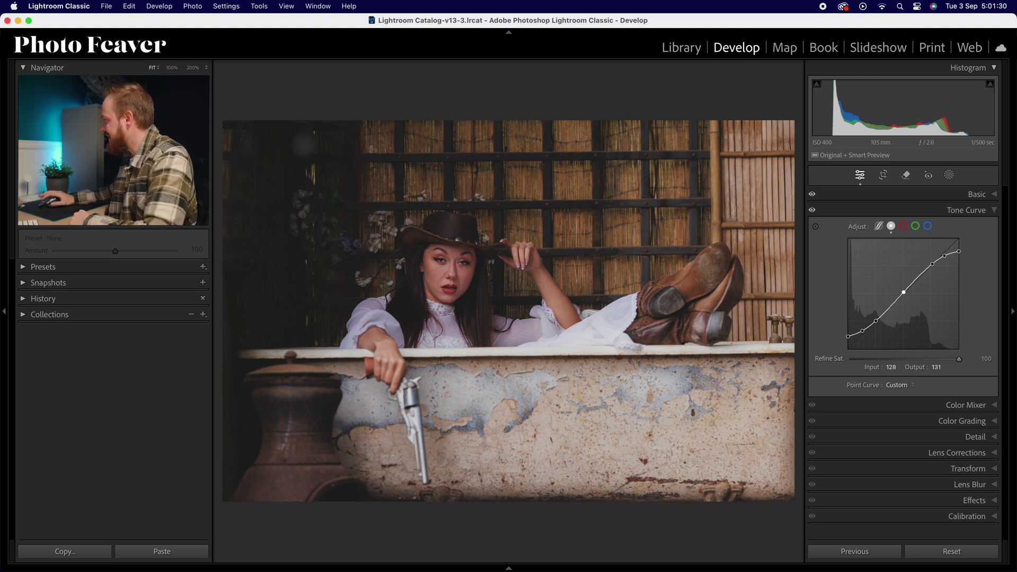
pyautogui.click(937, 366)
pyautogui.write('130')
pyautogui.press('Return')
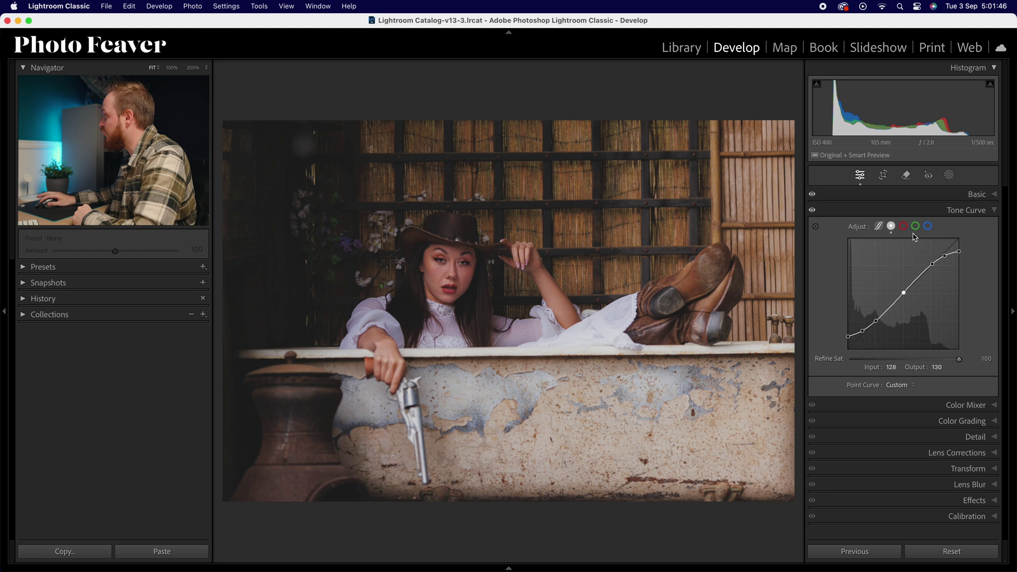
# - Add highlight and shadow points to the red channel curve and copy its settings
pyautogui.click(904, 228)
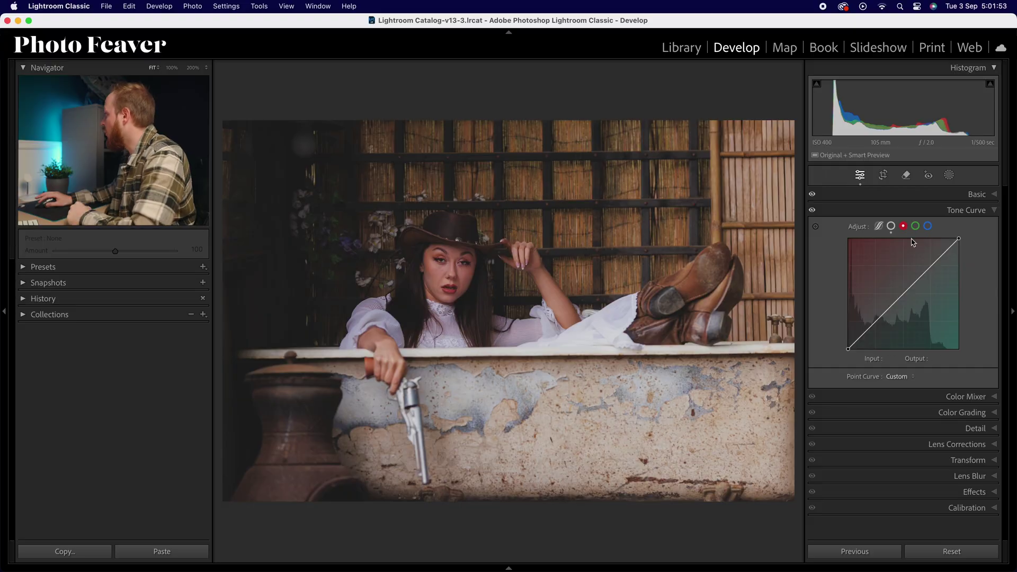
pyautogui.click(931, 267)
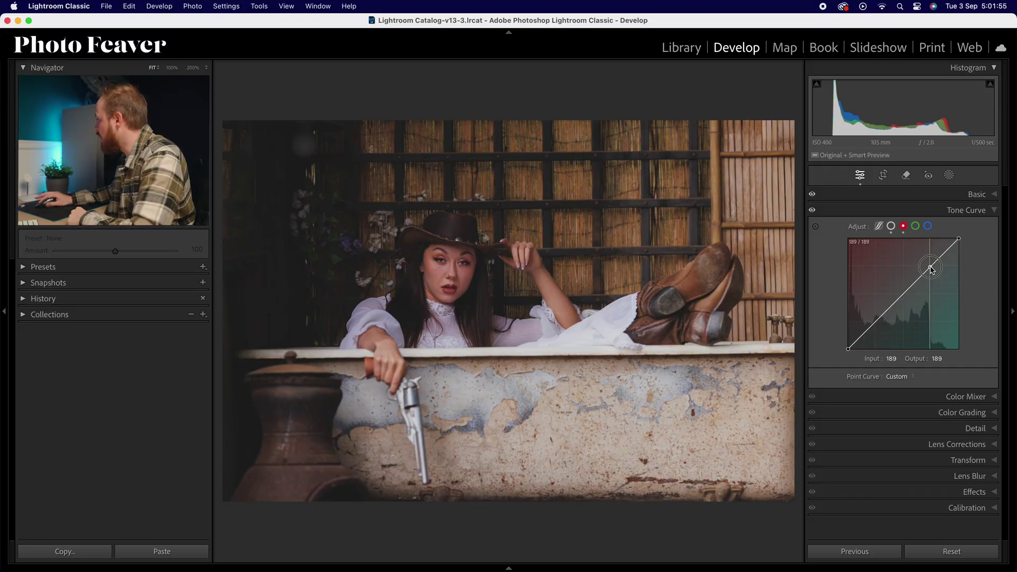
pyautogui.moveTo(931, 268); pyautogui.dragTo(931, 268)
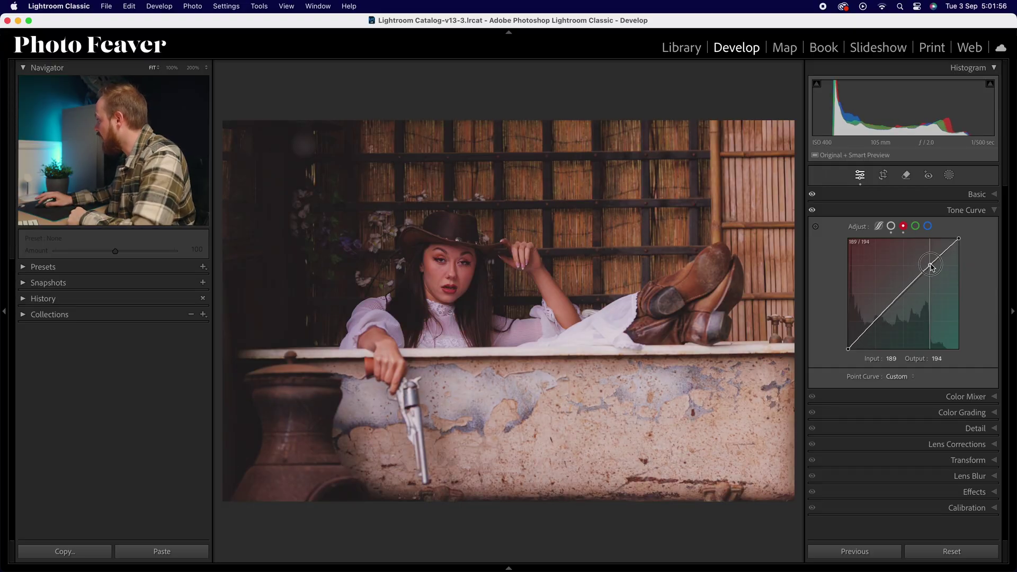
pyautogui.moveTo(874, 323); pyautogui.dragTo(877, 326)
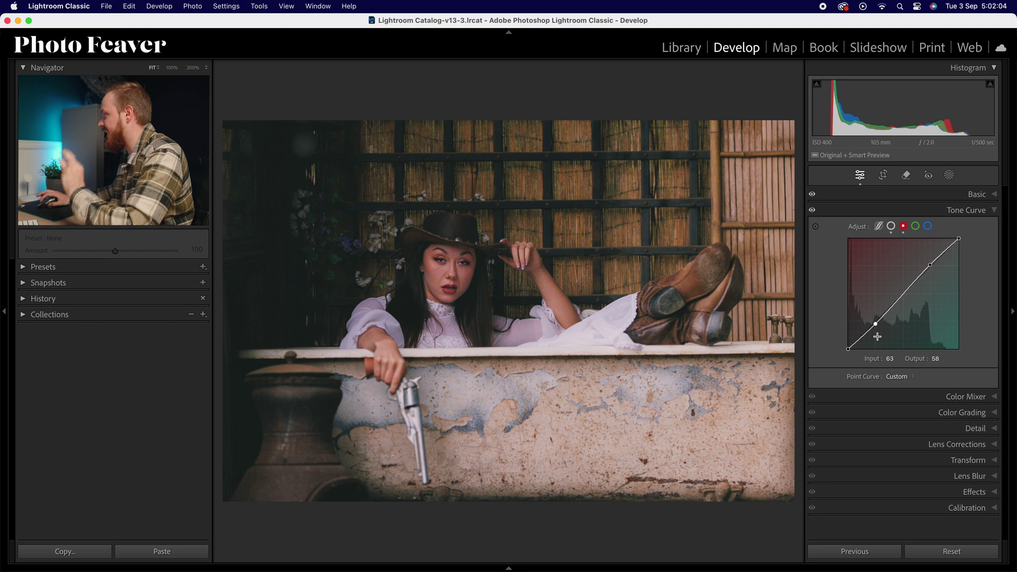
pyautogui.rightClick(896, 275)
pyautogui.click(912, 311)
# - Paste the copied curve onto the green and blue channels and collapse Tone Curve
pyautogui.click(915, 227)
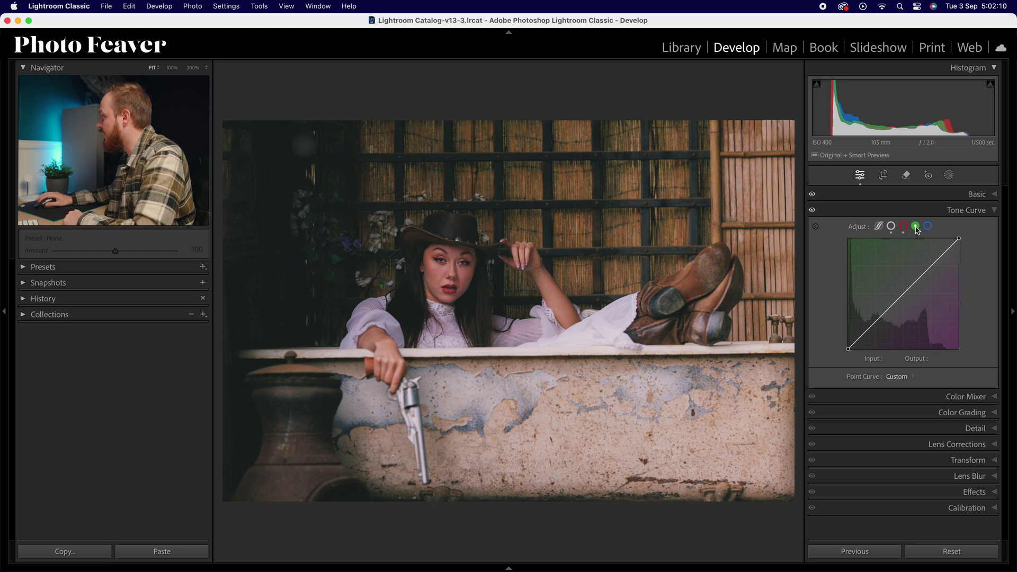
pyautogui.rightClick(894, 256)
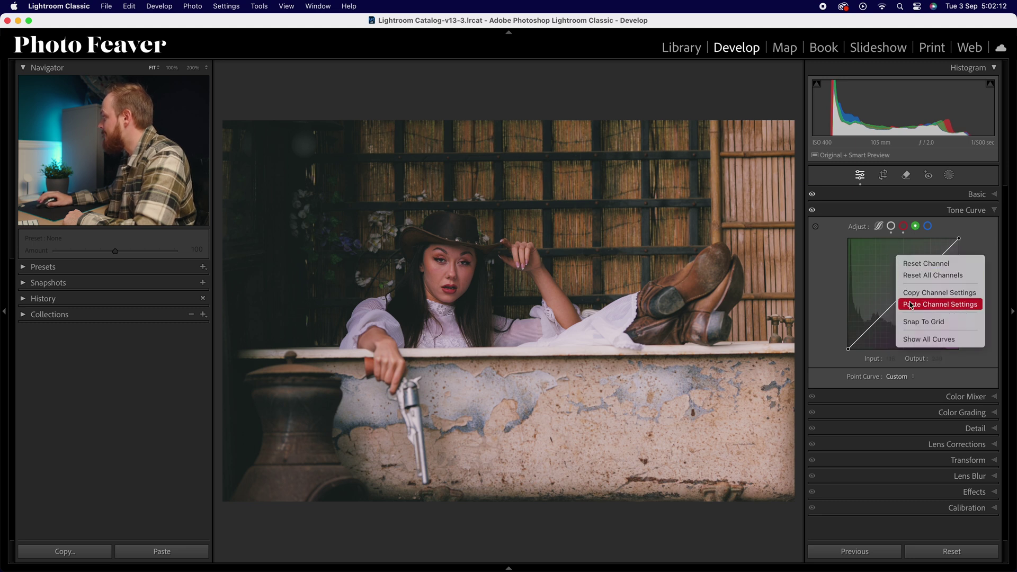
pyautogui.click(916, 304)
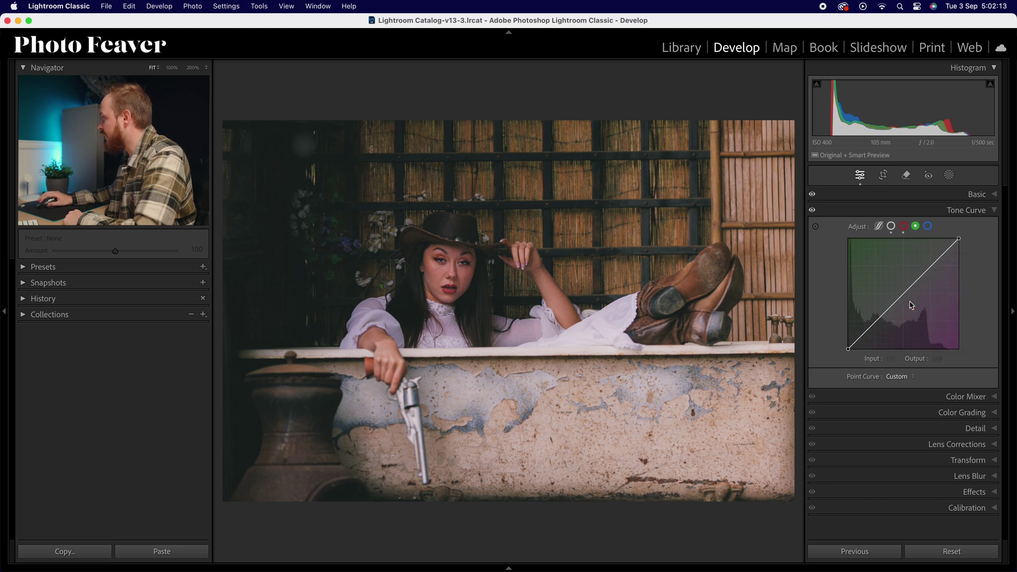
pyautogui.click(928, 227)
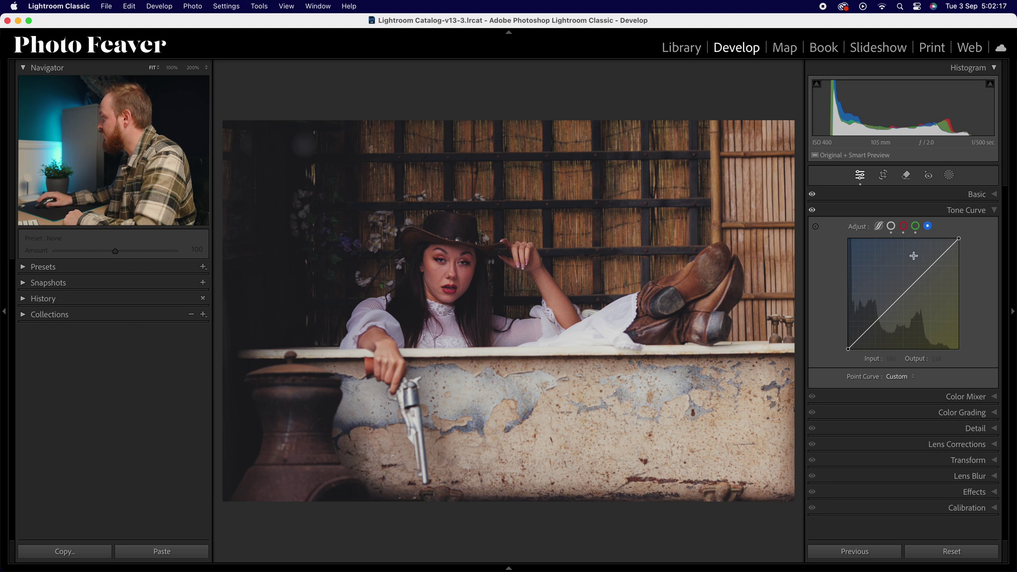
pyautogui.rightClick(896, 267)
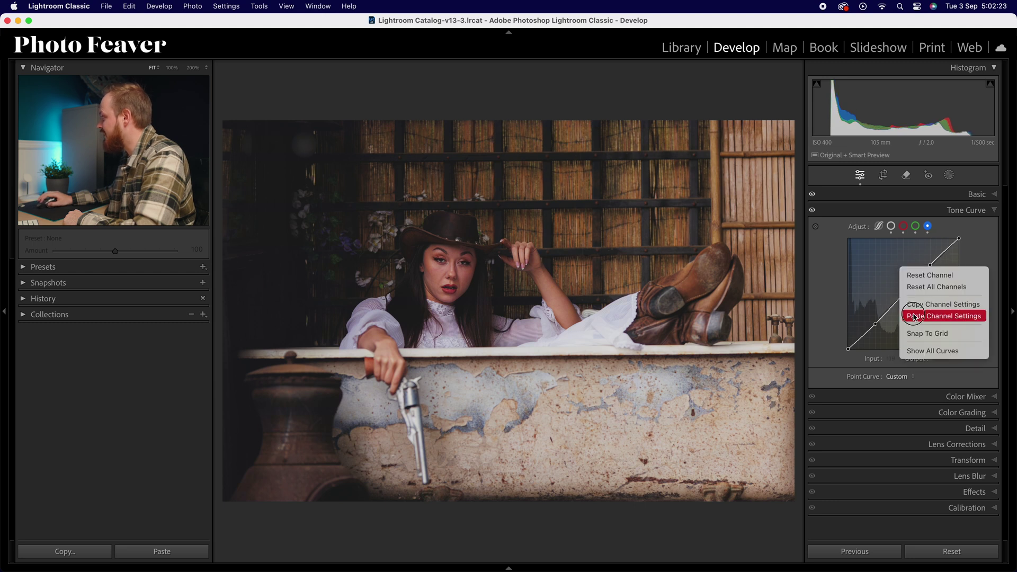
pyautogui.click(913, 314)
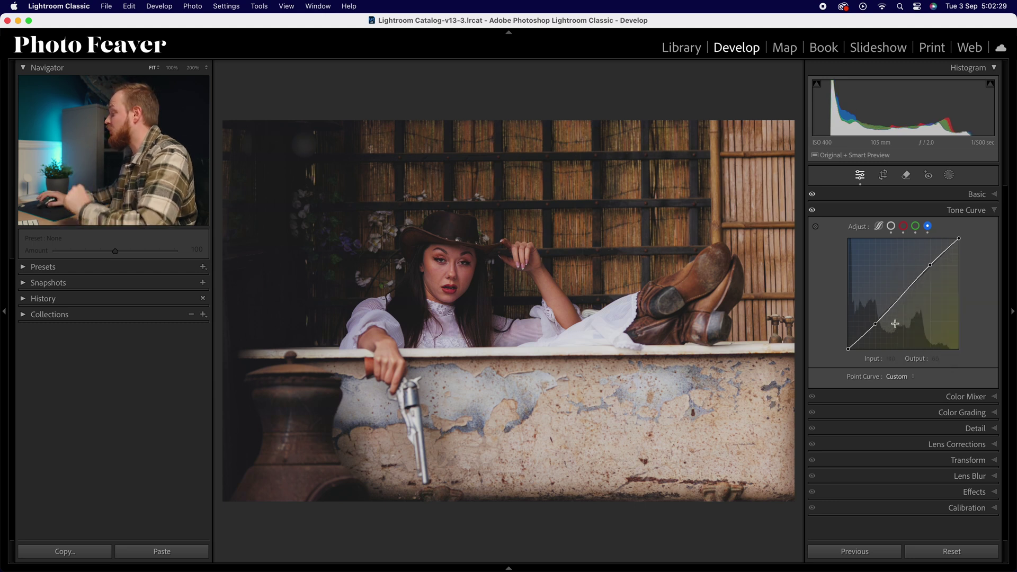
pyautogui.click(968, 214)
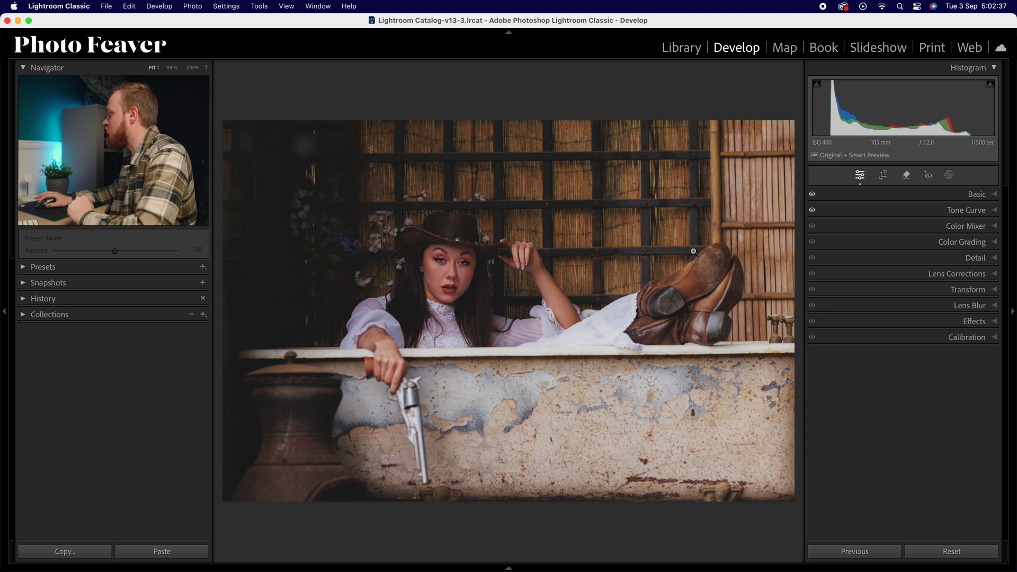
# - Straighten along the bathtub rim, crop in from the top-left, and set rotation to 0.68°
pyautogui.click(883, 176)
pyautogui.click(824, 246)
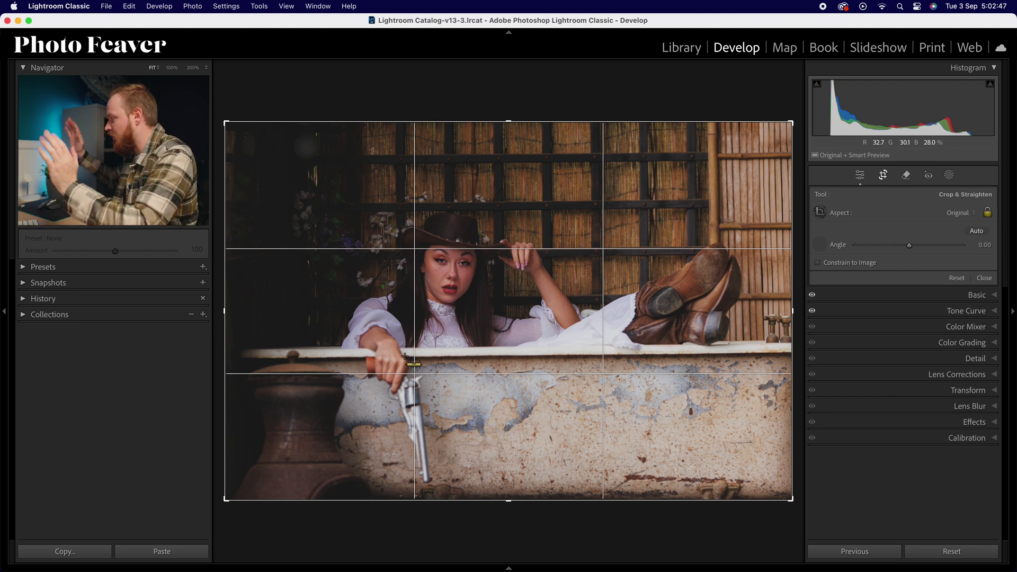
pyautogui.moveTo(322, 358); pyautogui.dragTo(804, 352)
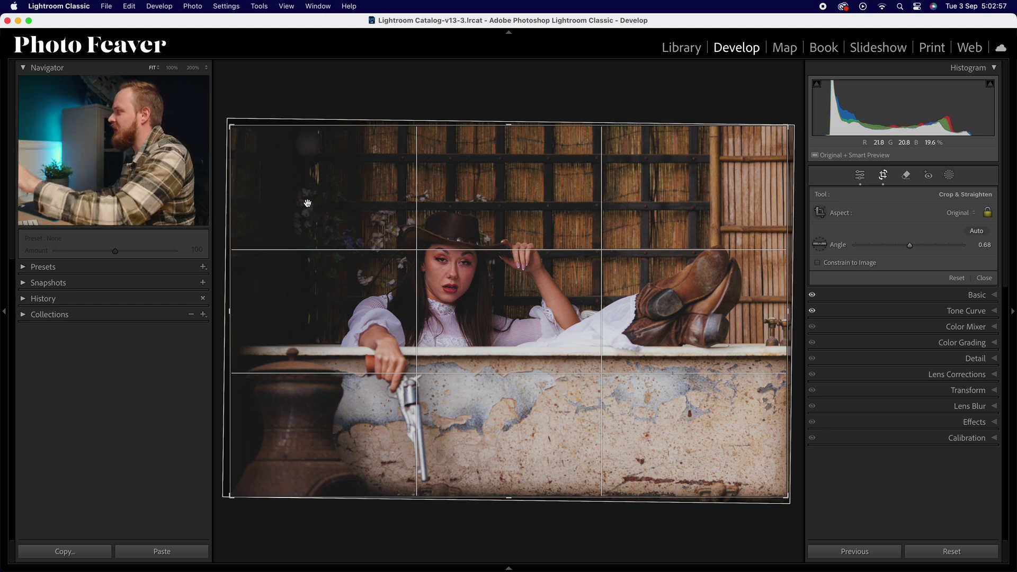
pyautogui.moveTo(237, 126); pyautogui.dragTo(257, 145)
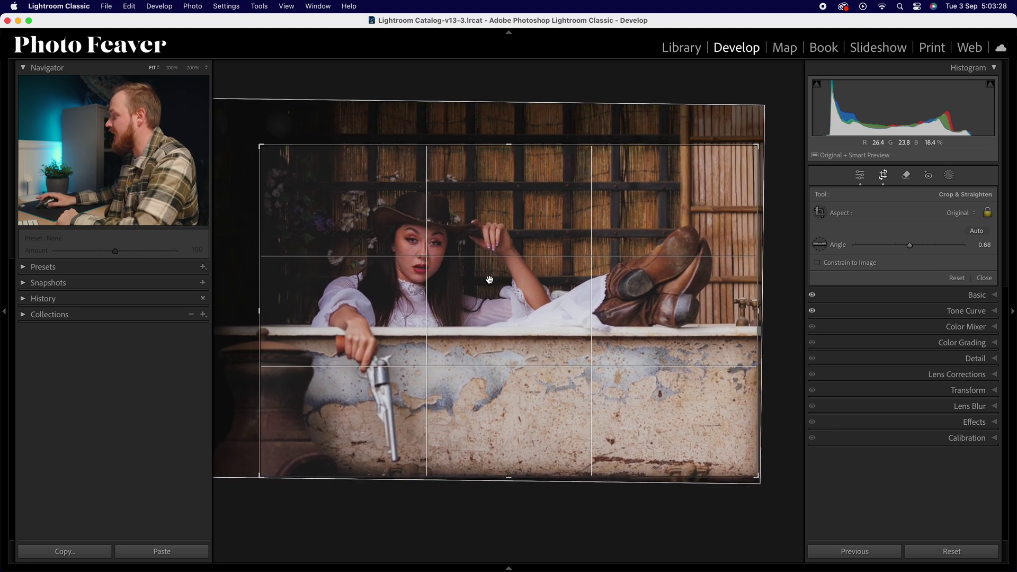
pyautogui.press('Return')
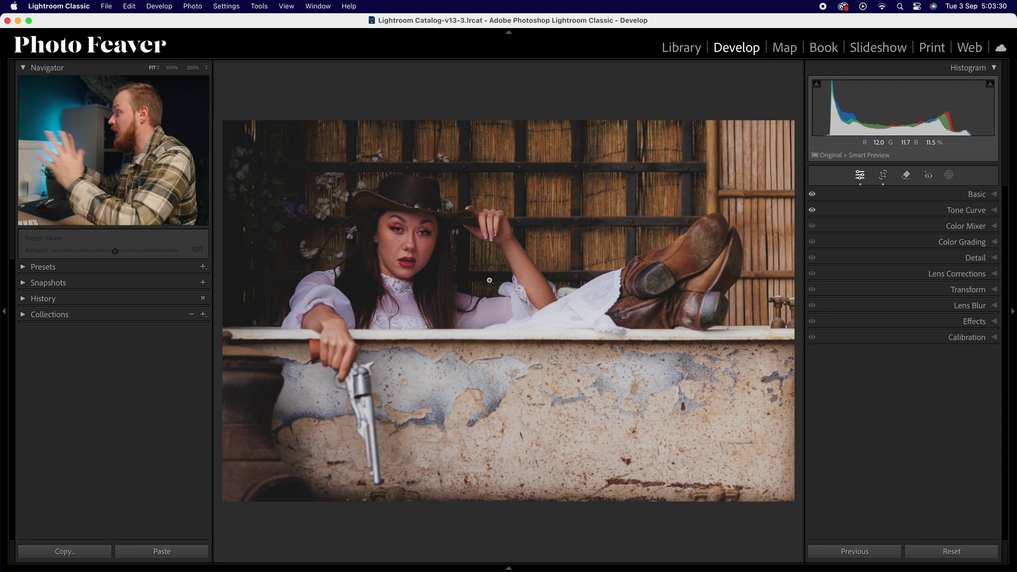
pyautogui.press('r')
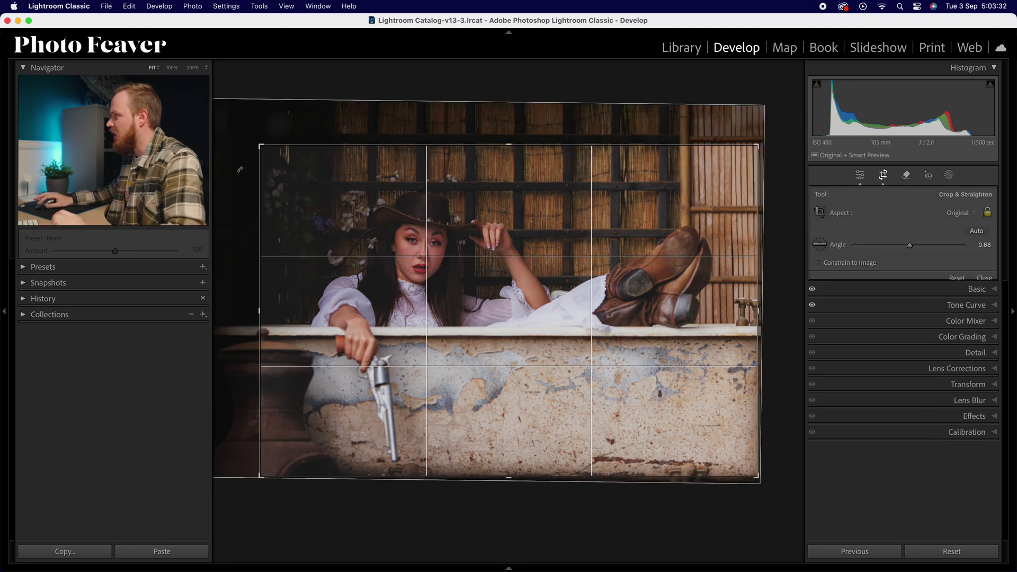
pyautogui.moveTo(258, 142); pyautogui.dragTo(249, 137)
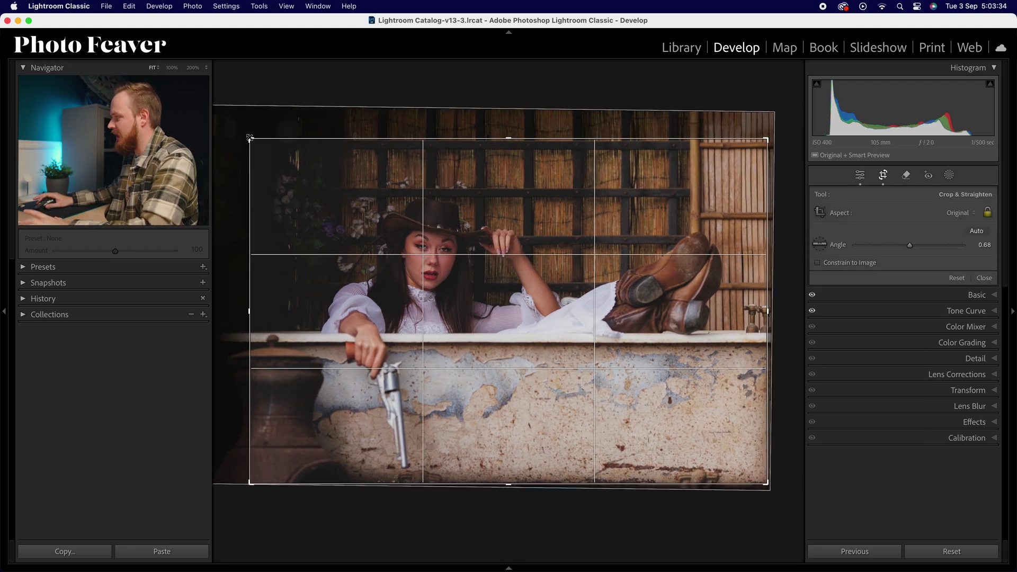
pyautogui.press('Return')
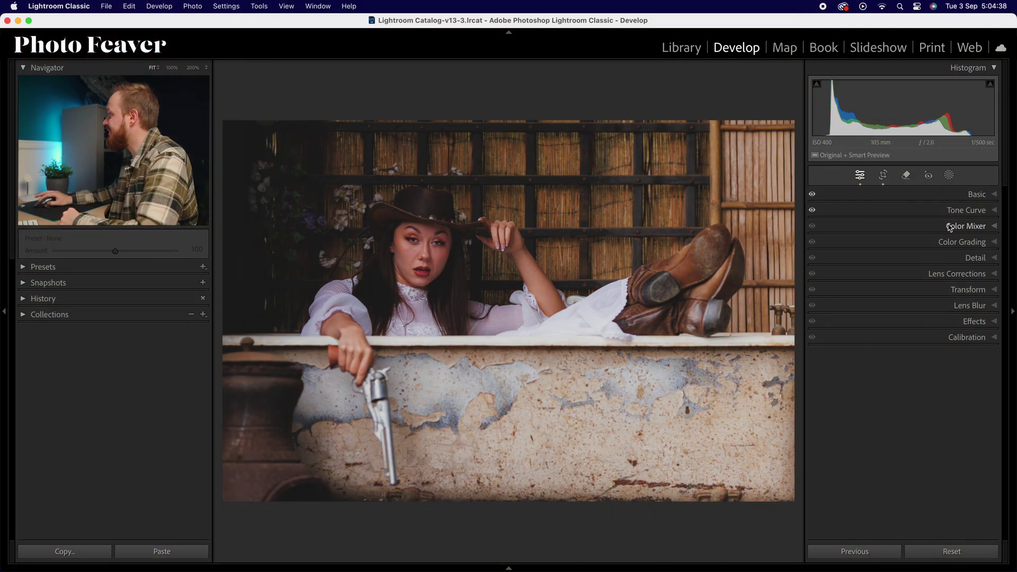
# - Expand the Color Mixer and switch the HSL mixer to the Hue tab
pyautogui.click(963, 228)
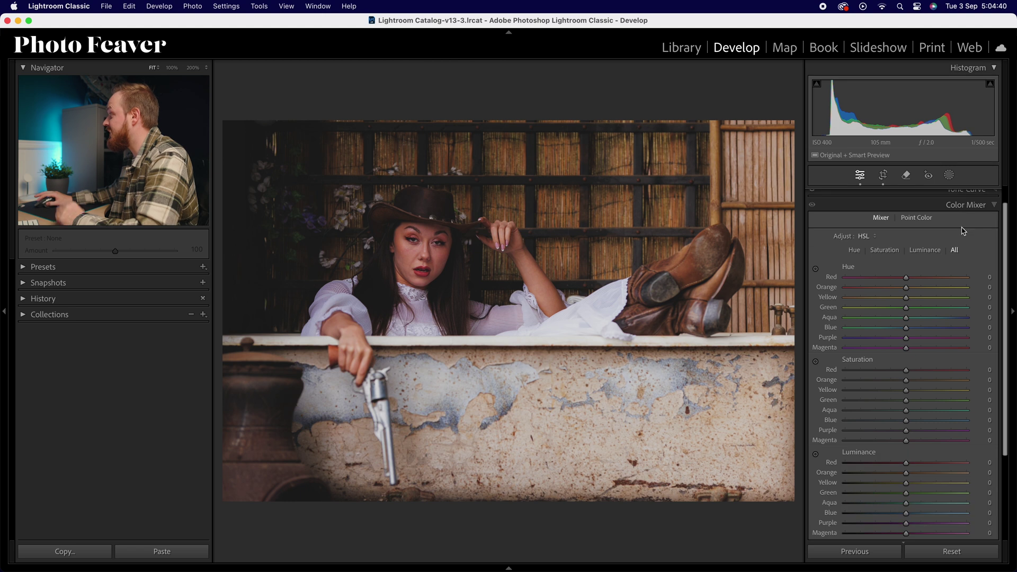
pyautogui.click(856, 253)
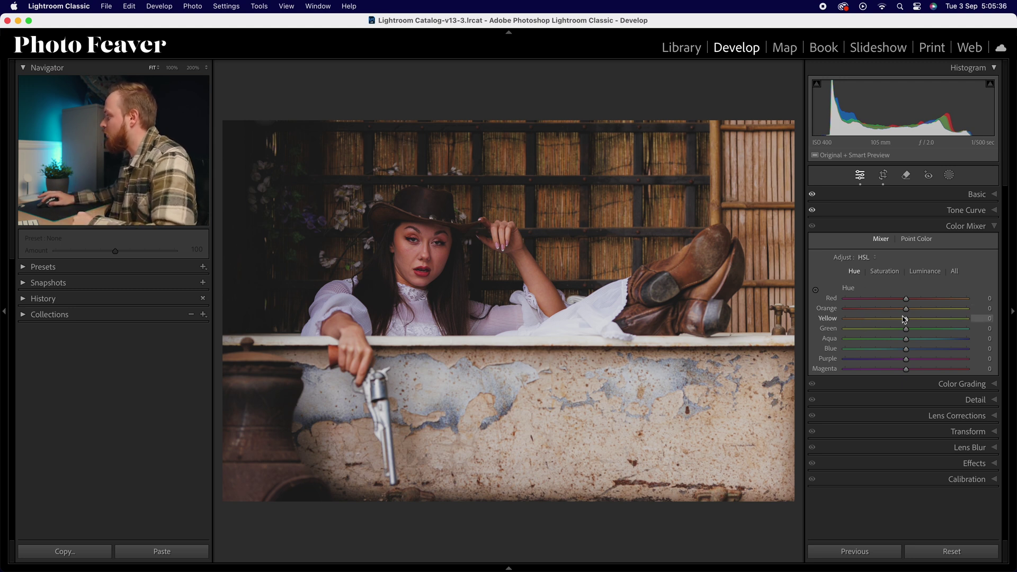
# - Set the Yellow hue to +15, Green +24, Aqua +50 and Blue -10
pyautogui.moveTo(908, 322); pyautogui.dragTo(909, 322)
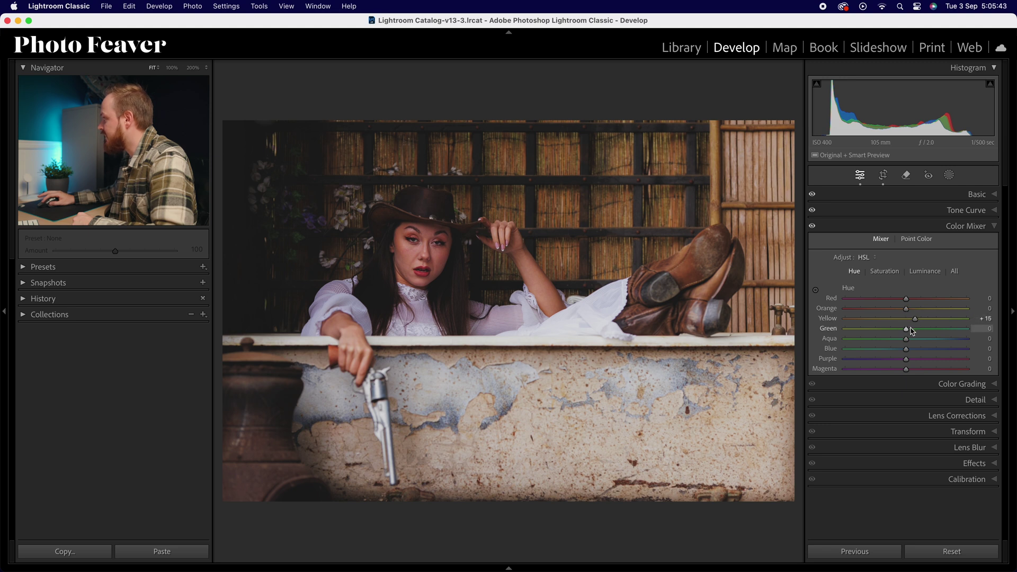
pyautogui.moveTo(909, 333); pyautogui.dragTo(925, 332)
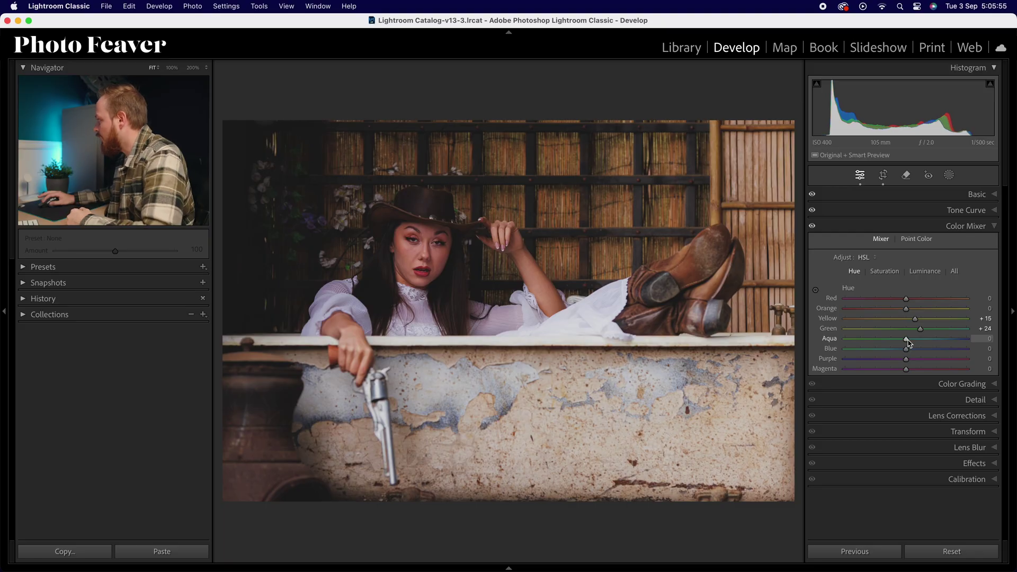
pyautogui.moveTo(907, 341); pyautogui.dragTo(939, 342)
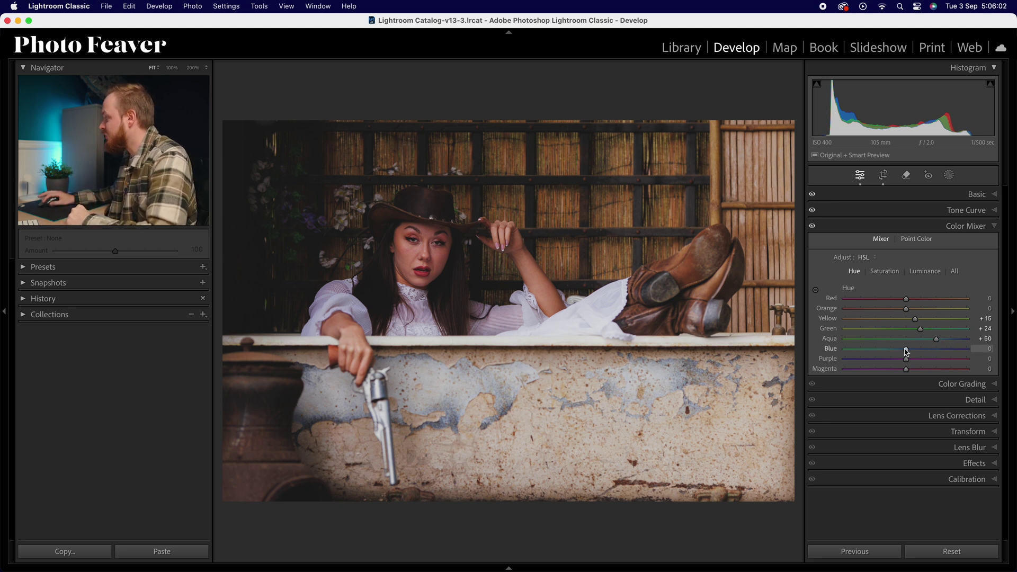
pyautogui.moveTo(901, 351); pyautogui.dragTo(899, 352)
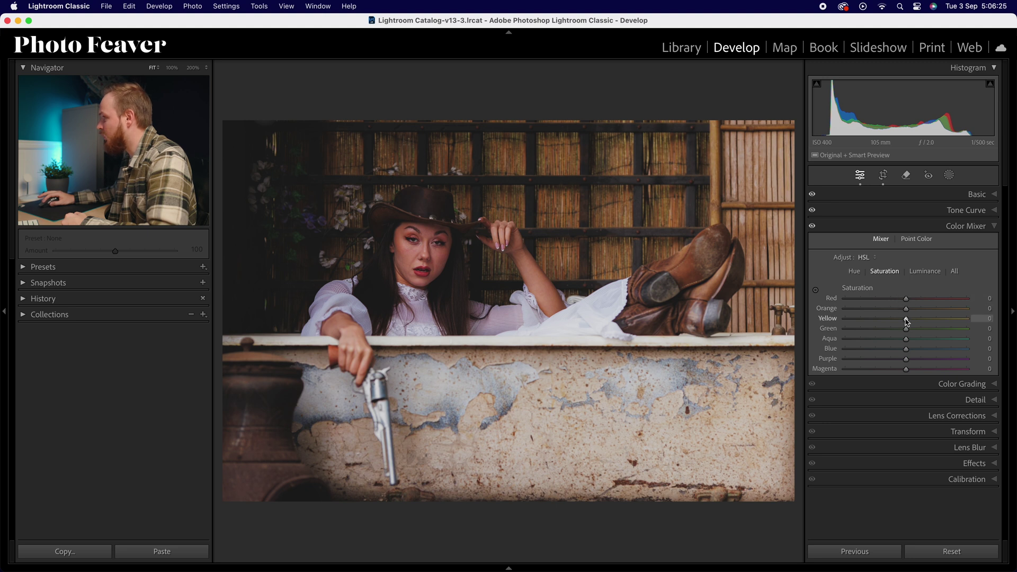
# - Set saturation to Yellow -20, Green -30, Aqua +5, Blue -30, Purple and Magenta -40
pyautogui.moveTo(901, 318); pyautogui.dragTo(897, 319)
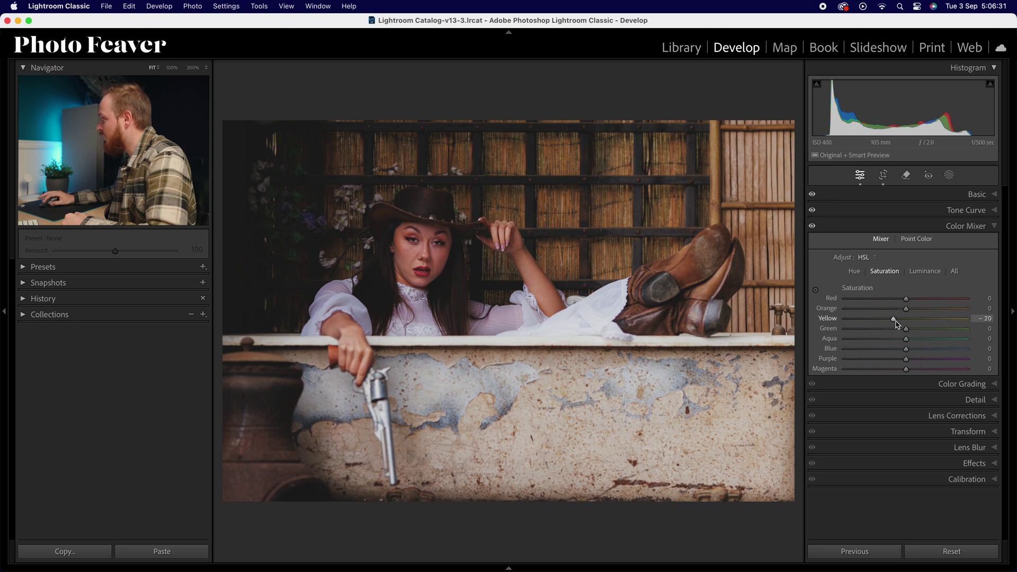
pyautogui.moveTo(905, 332); pyautogui.dragTo(890, 330)
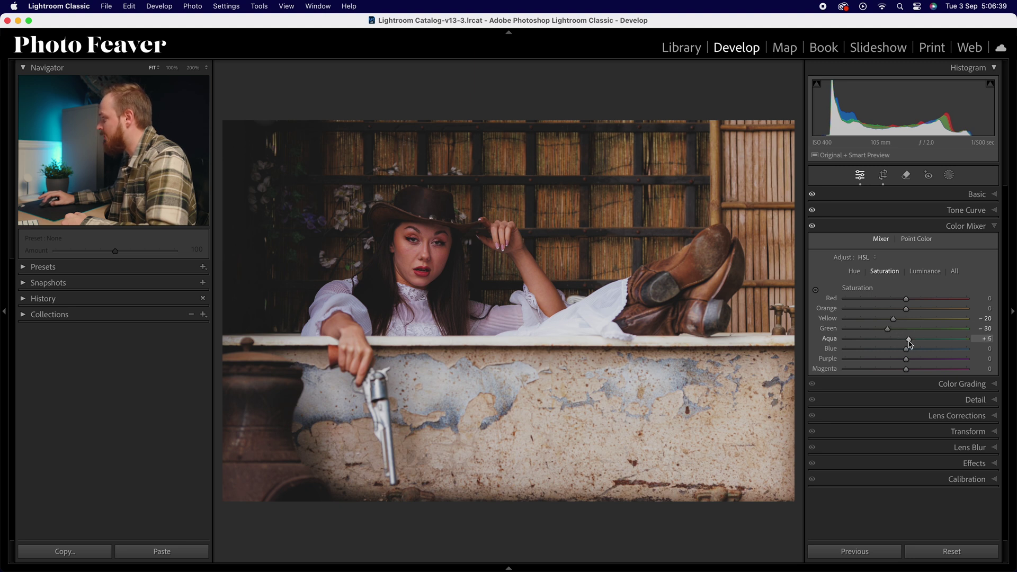
pyautogui.moveTo(906, 350); pyautogui.dragTo(898, 352)
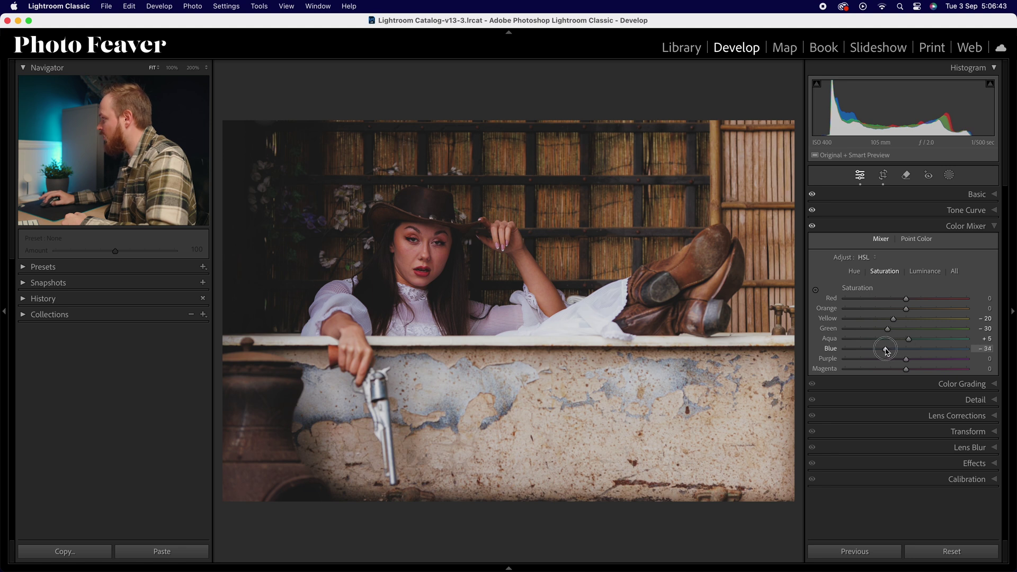
pyautogui.moveTo(888, 350); pyautogui.dragTo(889, 350)
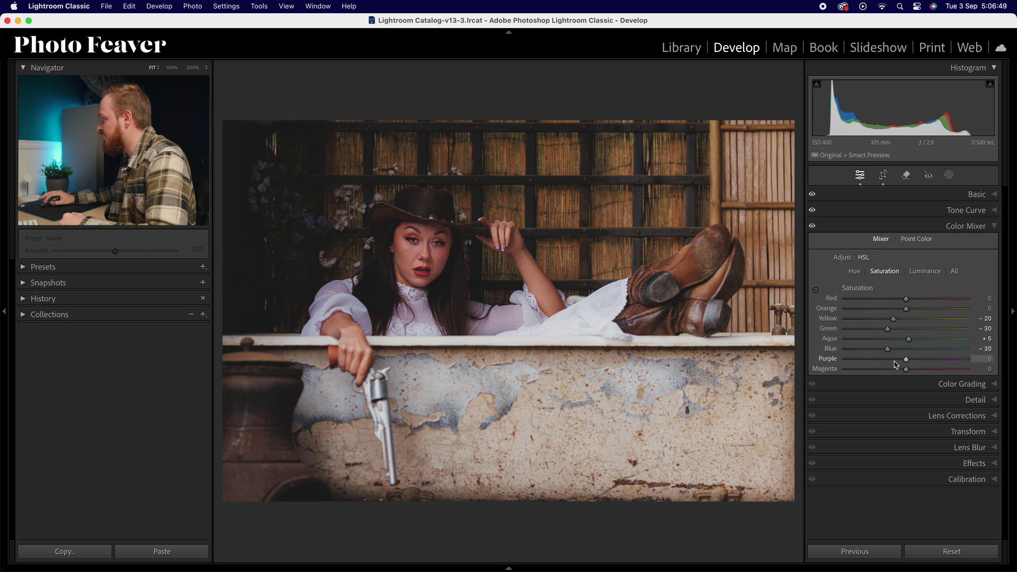
pyautogui.moveTo(906, 362); pyautogui.dragTo(881, 362)
pyautogui.moveTo(906, 369); pyautogui.dragTo(882, 371)
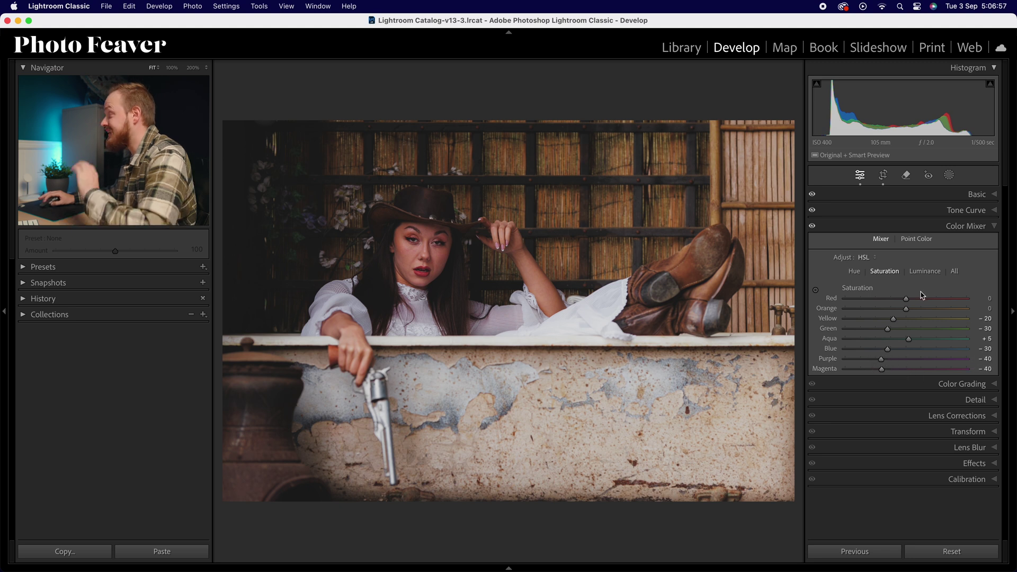
pyautogui.click(925, 271)
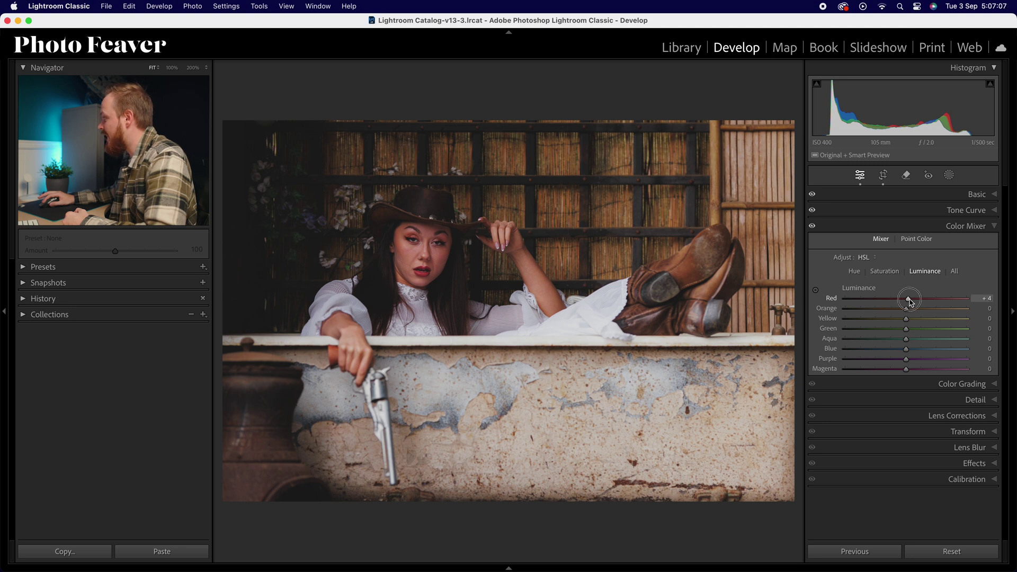
# - Raise luminance: Red +10, Orange +5, Yellow +15, Green +50, Blue +10; collapse Color Mixer
pyautogui.moveTo(911, 300); pyautogui.dragTo(914, 301)
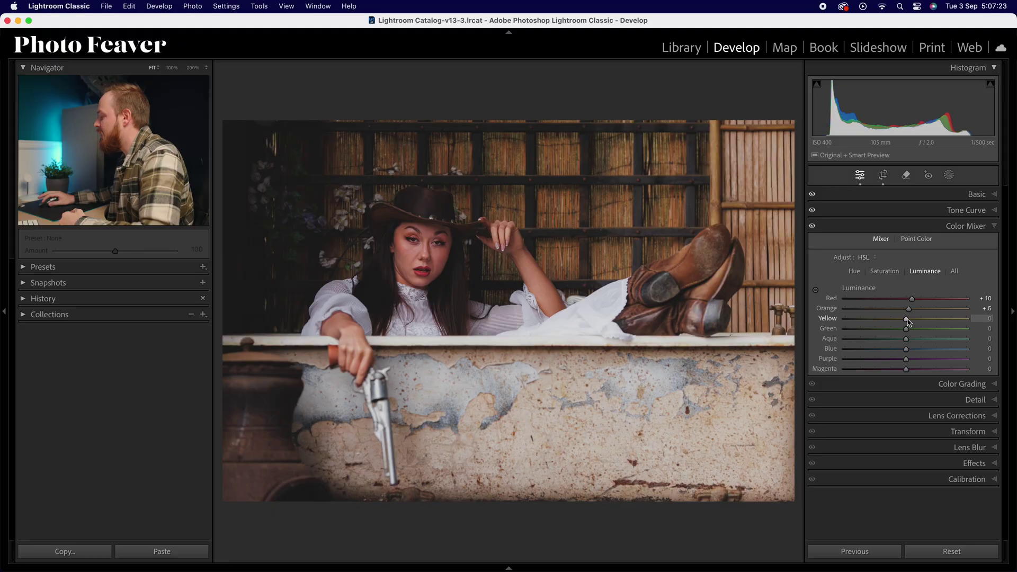
pyautogui.moveTo(907, 320); pyautogui.dragTo(911, 320)
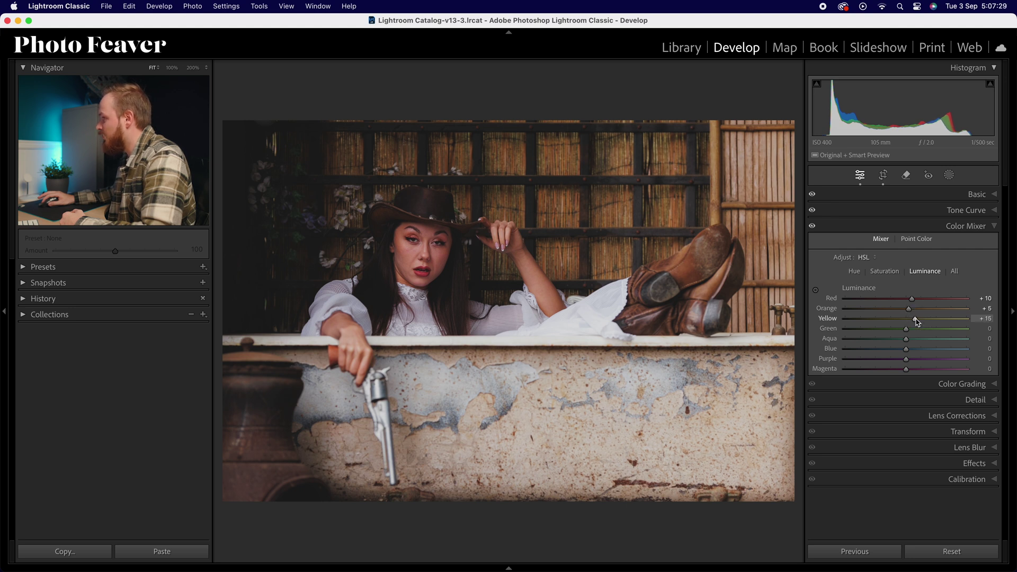
pyautogui.moveTo(906, 329); pyautogui.dragTo(928, 332)
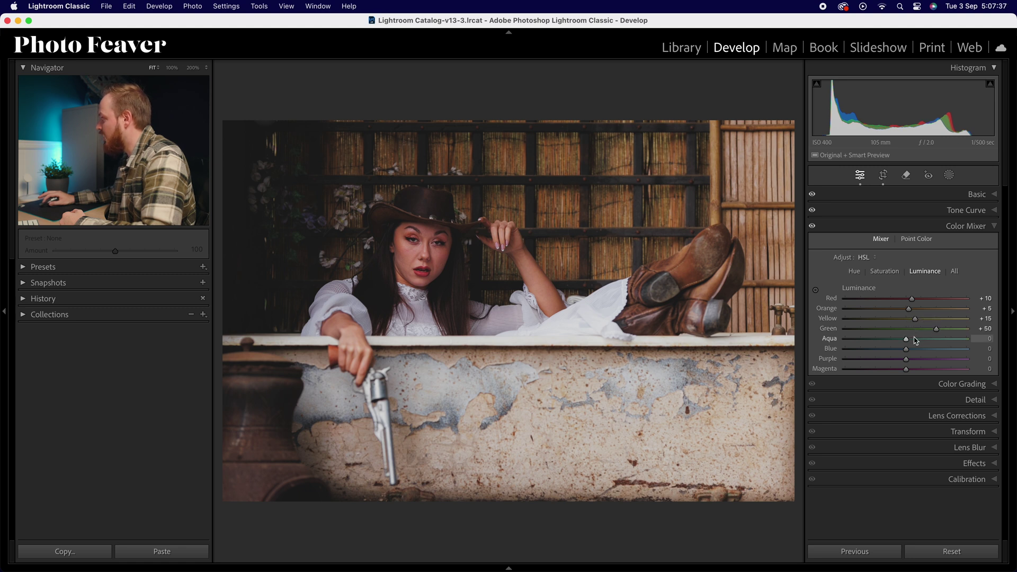
pyautogui.moveTo(907, 350); pyautogui.dragTo(913, 352)
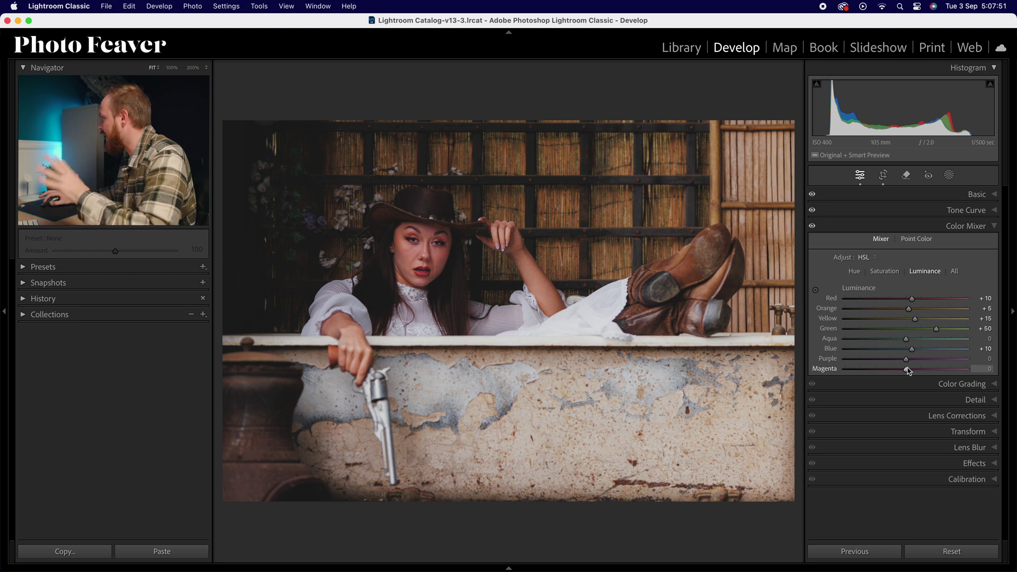
pyautogui.click(989, 228)
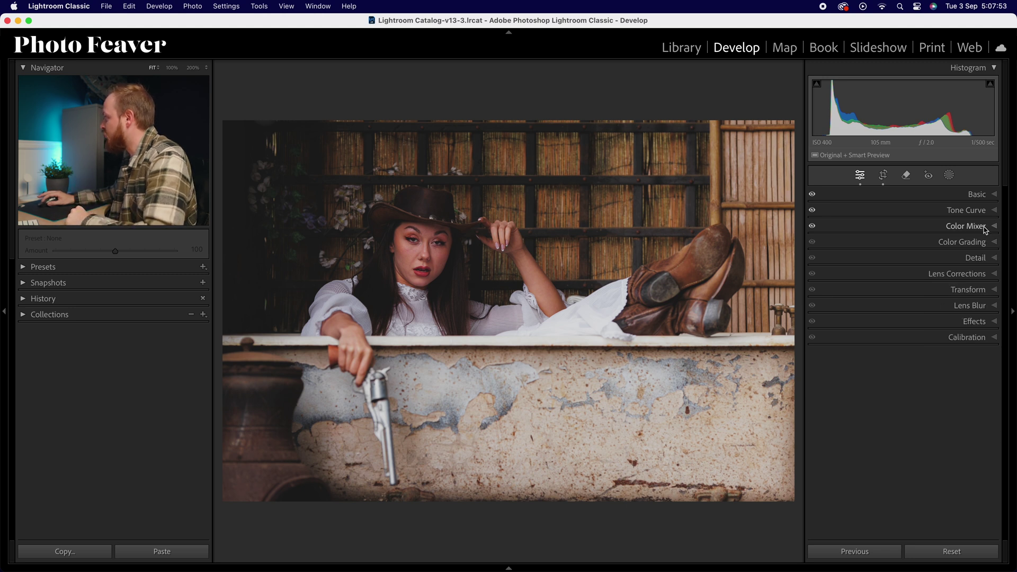
# - Open Color Grading and switch it to the Global adjustment
pyautogui.click(979, 243)
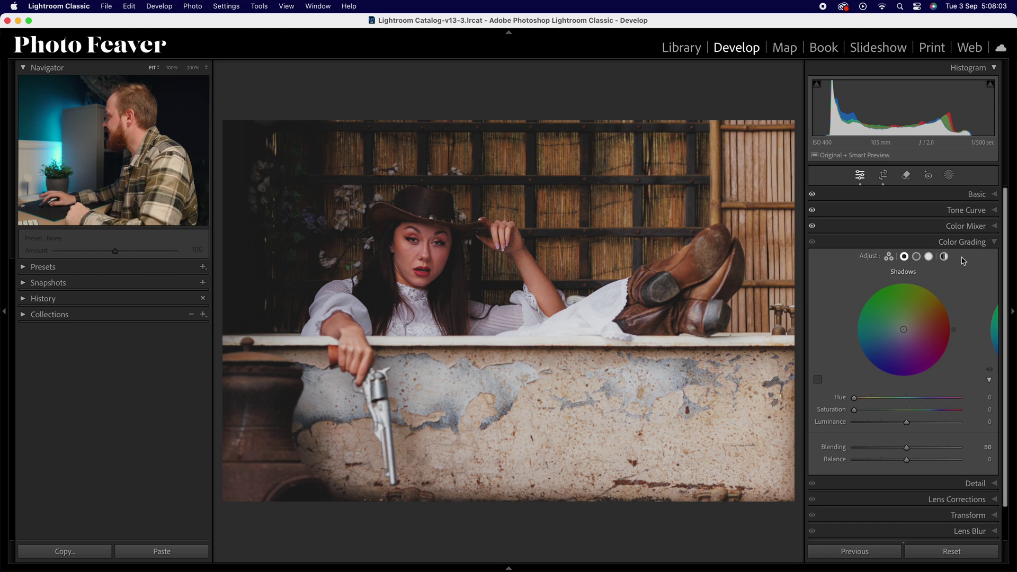
pyautogui.click(916, 257)
pyautogui.click(929, 257)
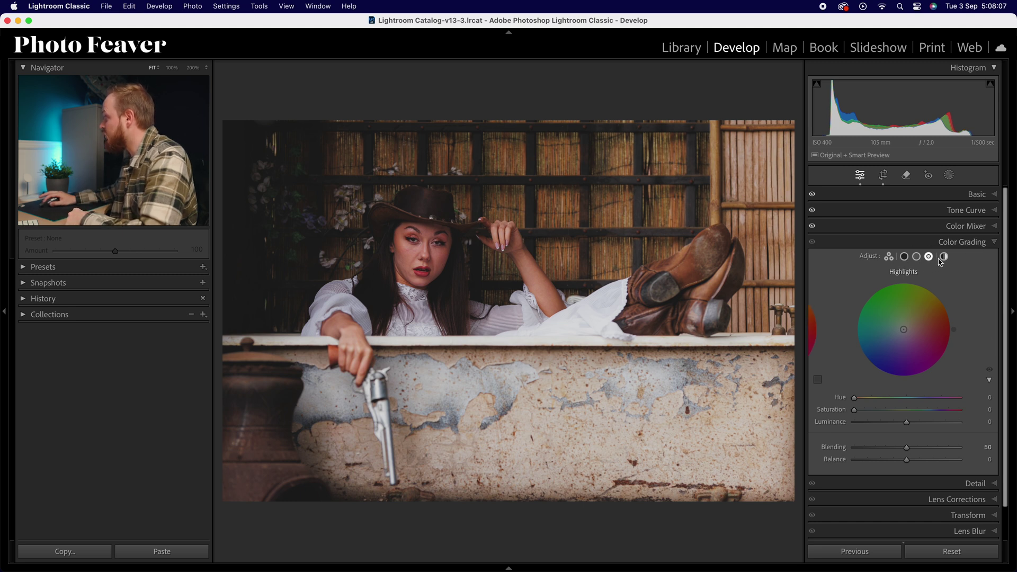
pyautogui.click(945, 257)
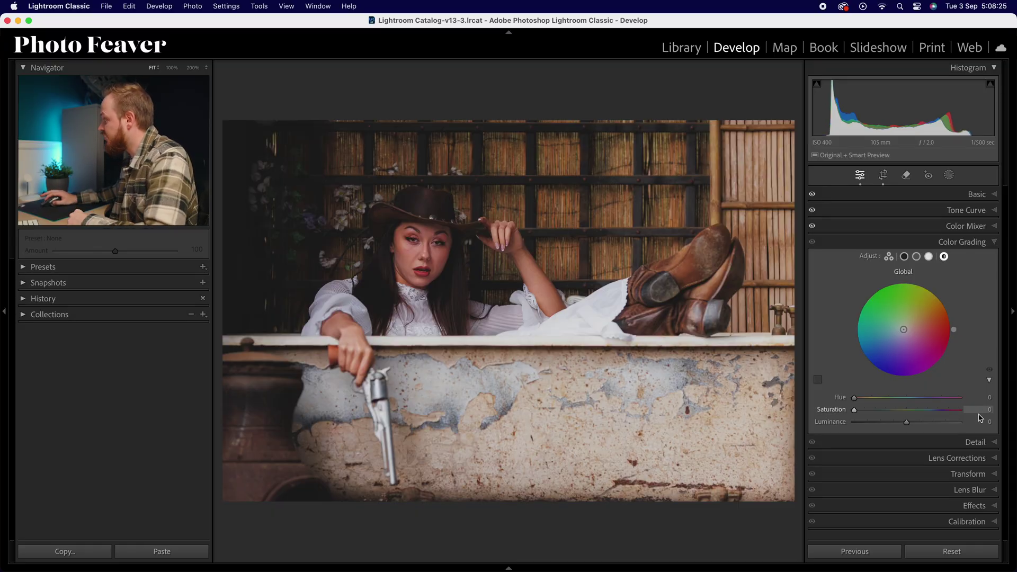
# - Set the global grading hue to 60 and saturation to 15
pyautogui.moveTo(953, 329); pyautogui.dragTo(950, 313)
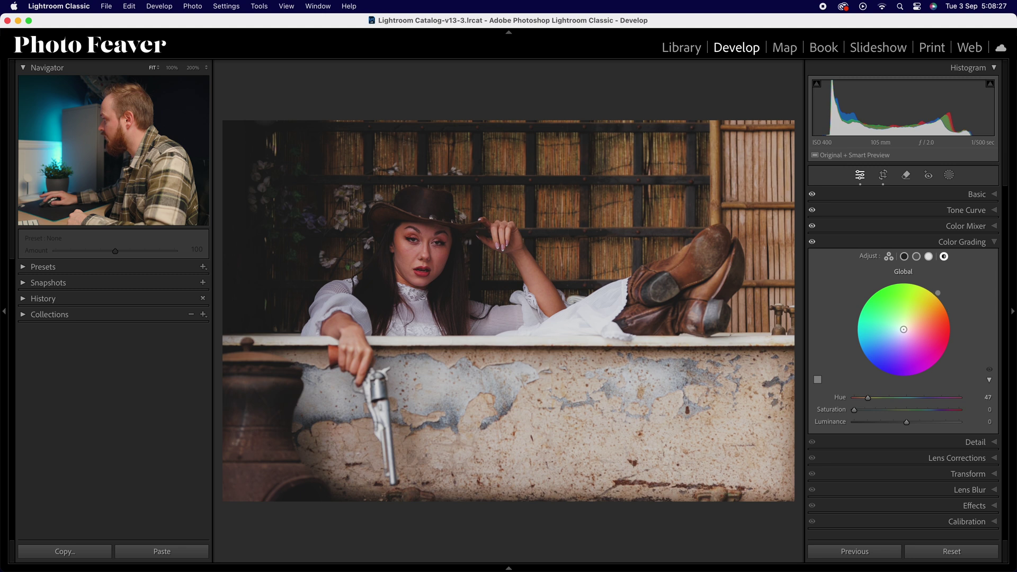
pyautogui.click(987, 397)
pyautogui.write('60')
pyautogui.press('Return')
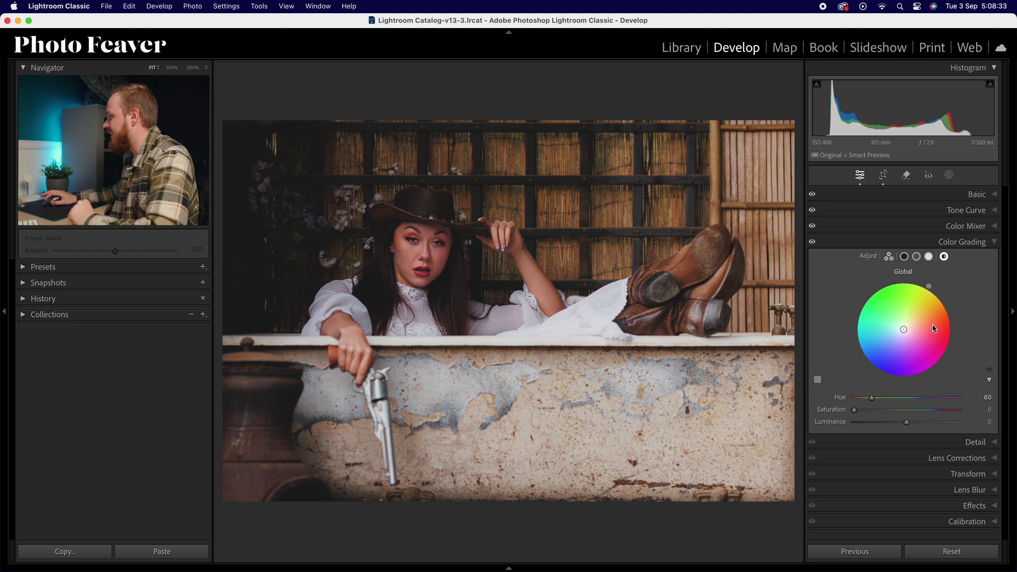
pyautogui.moveTo(855, 412); pyautogui.dragTo(866, 413)
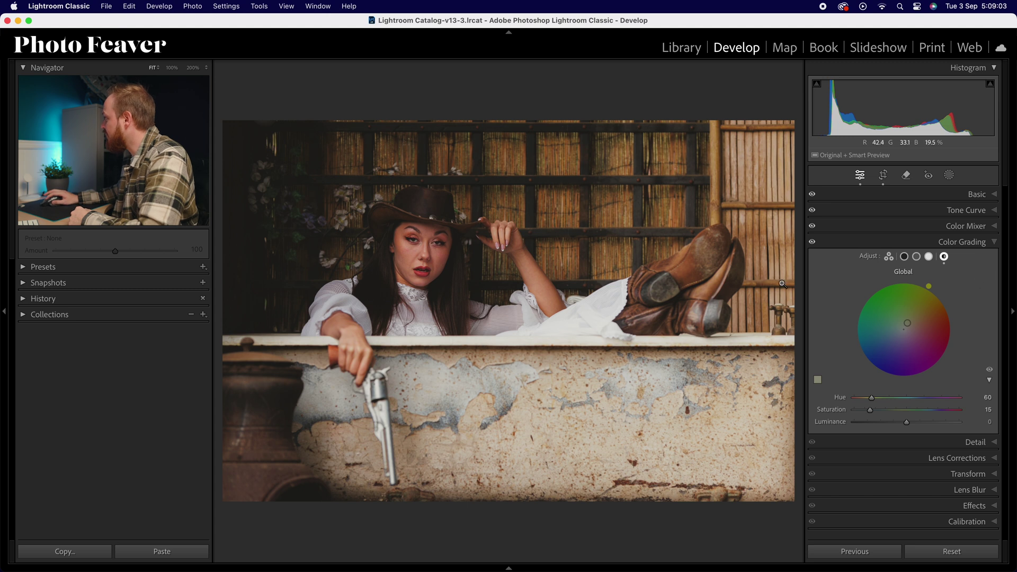
# - Grade the shadows in Color Grading at Hue 100 and Saturation 18
pyautogui.click(905, 258)
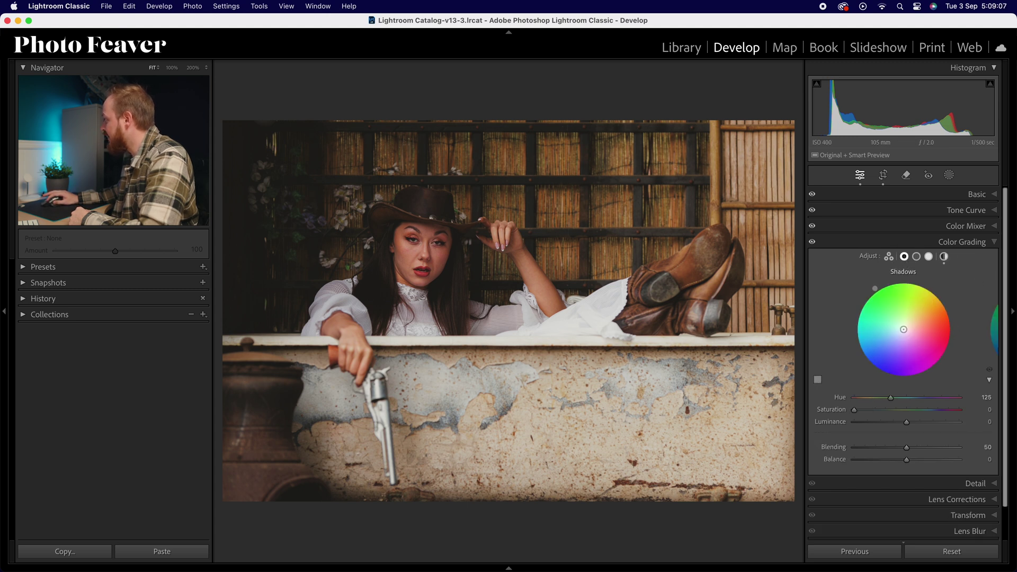
pyautogui.click(985, 397)
pyautogui.write('100')
pyautogui.press('Return')
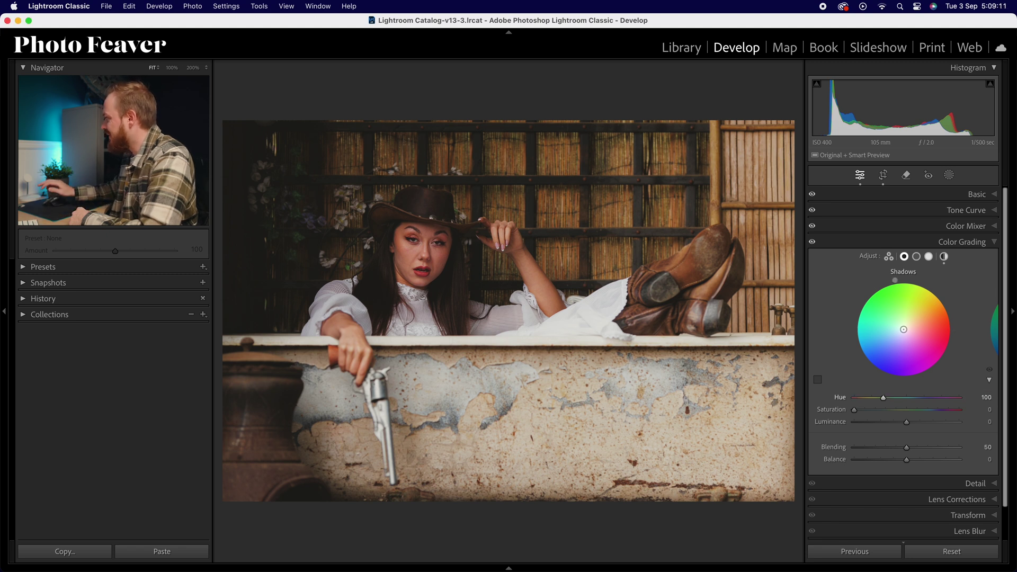
pyautogui.click(854, 411)
pyautogui.moveTo(854, 412); pyautogui.dragTo(871, 417)
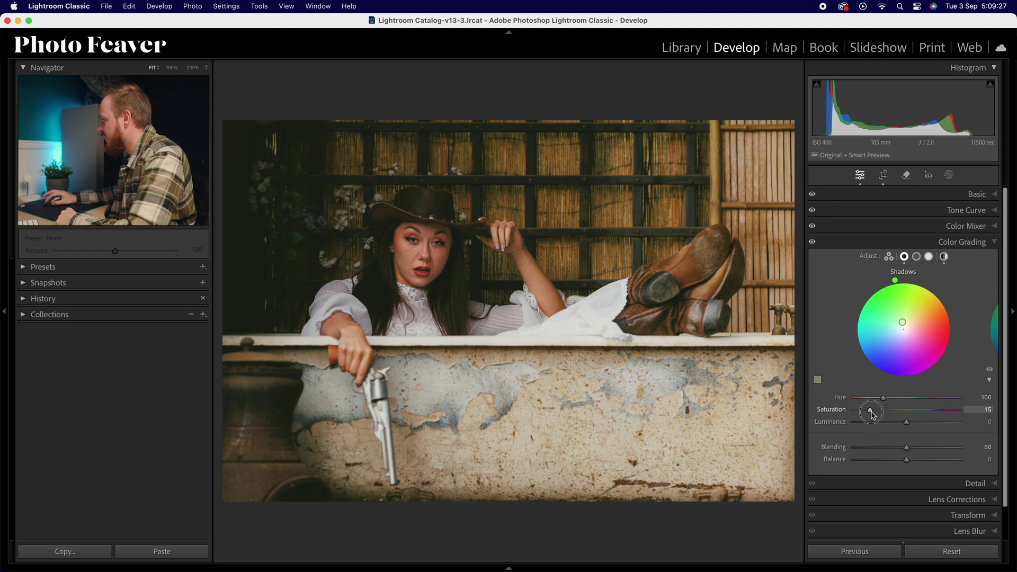
pyautogui.moveTo(872, 414); pyautogui.dragTo(875, 414)
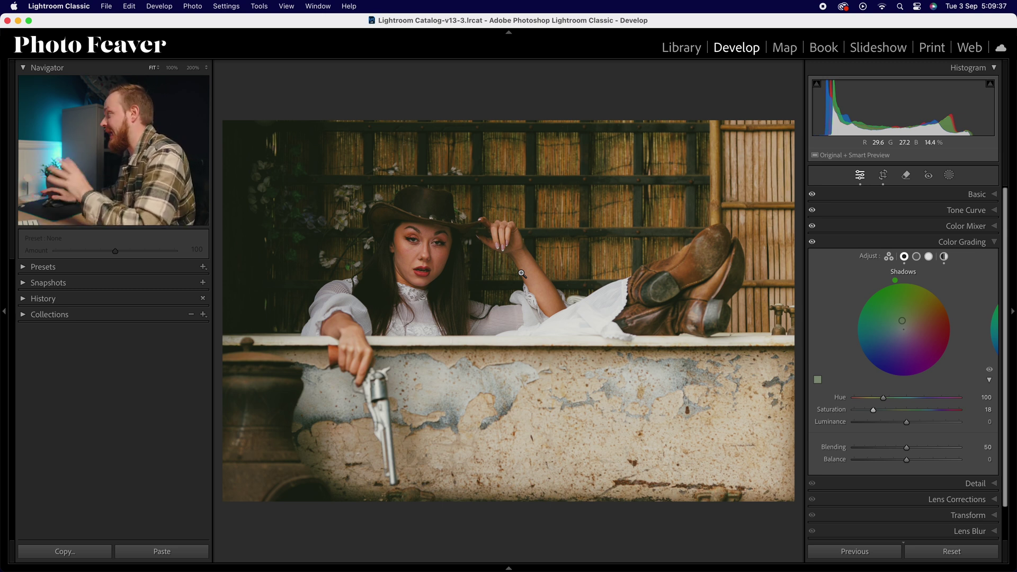
# - Grade the highlights at Hue 35 and Saturation 10, then expand the Calibration panel
pyautogui.click(929, 257)
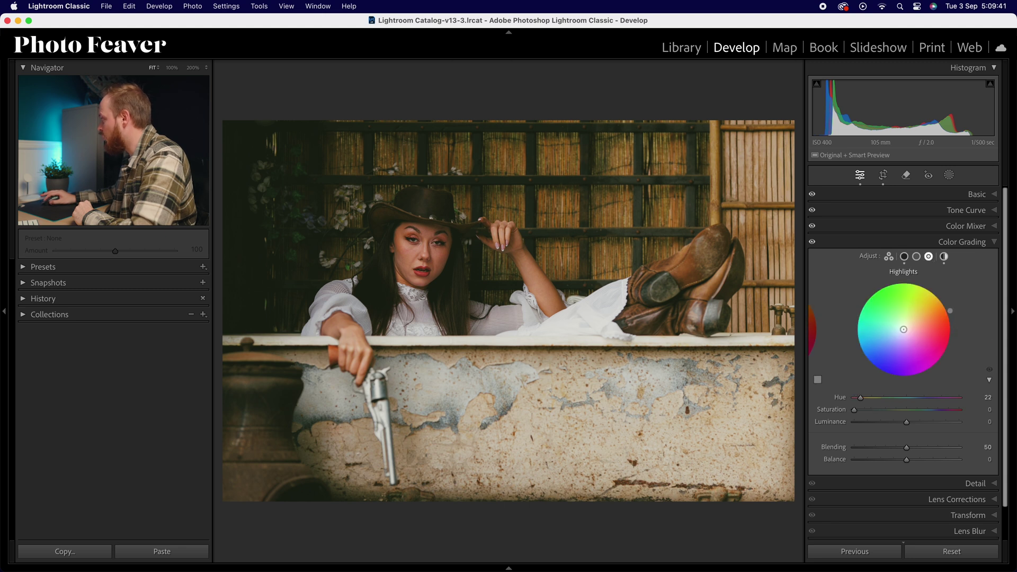
pyautogui.click(987, 397)
pyautogui.write('35')
pyautogui.press('Return')
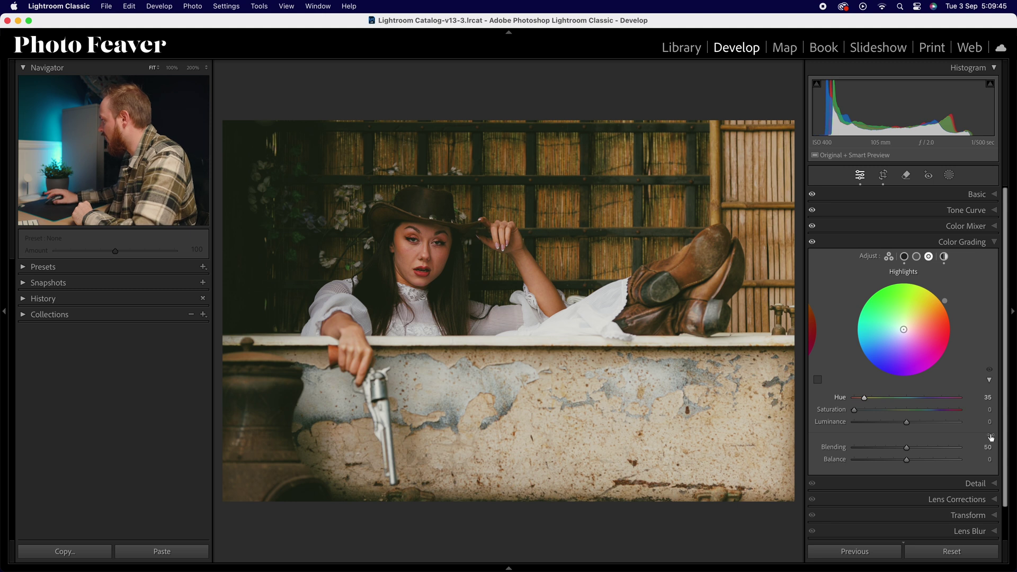
pyautogui.click(987, 409)
pyautogui.write('10')
pyautogui.press('Return')
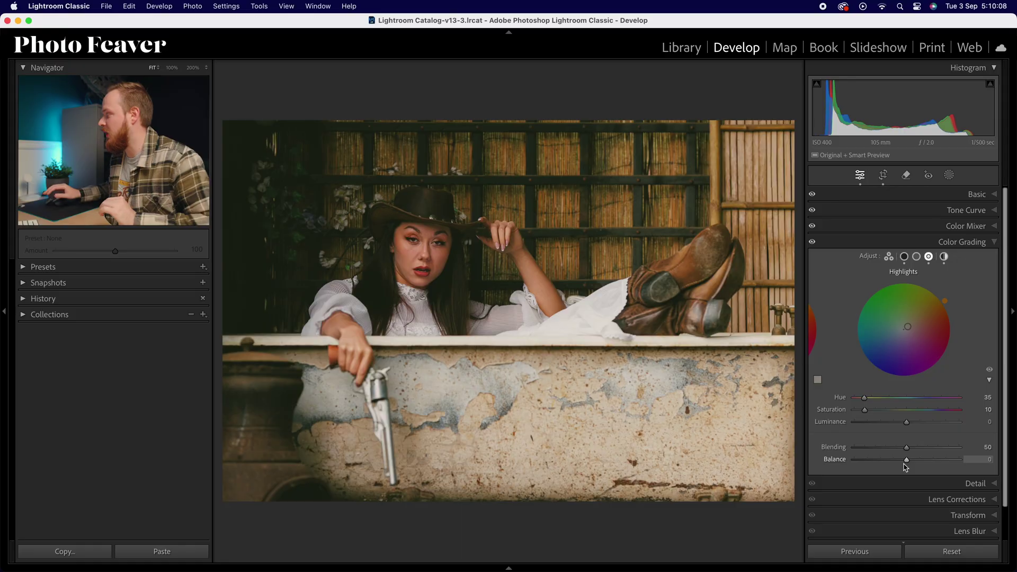
pyautogui.click(952, 245)
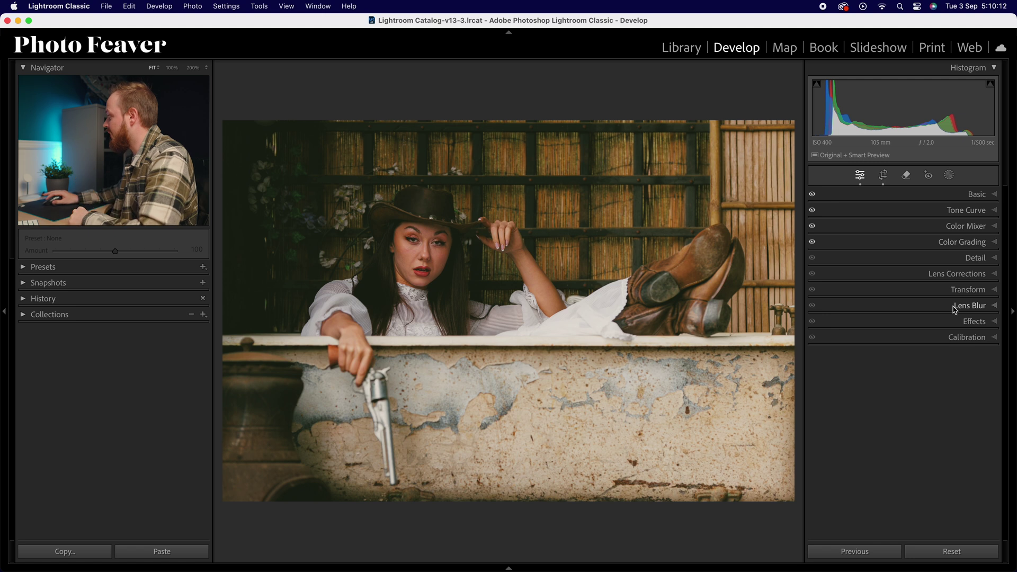
pyautogui.click(957, 339)
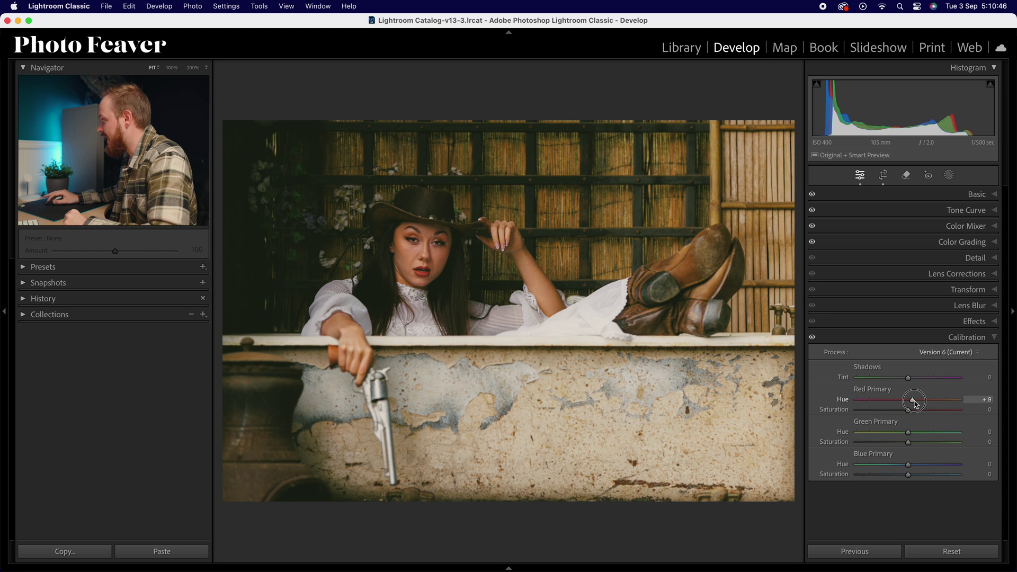
# - Set Calibration primary hues to Red +10, Green −30 and Blue −30, then collapse Calibration
pyautogui.click(978, 402)
pyautogui.write('10')
pyautogui.press('Return')
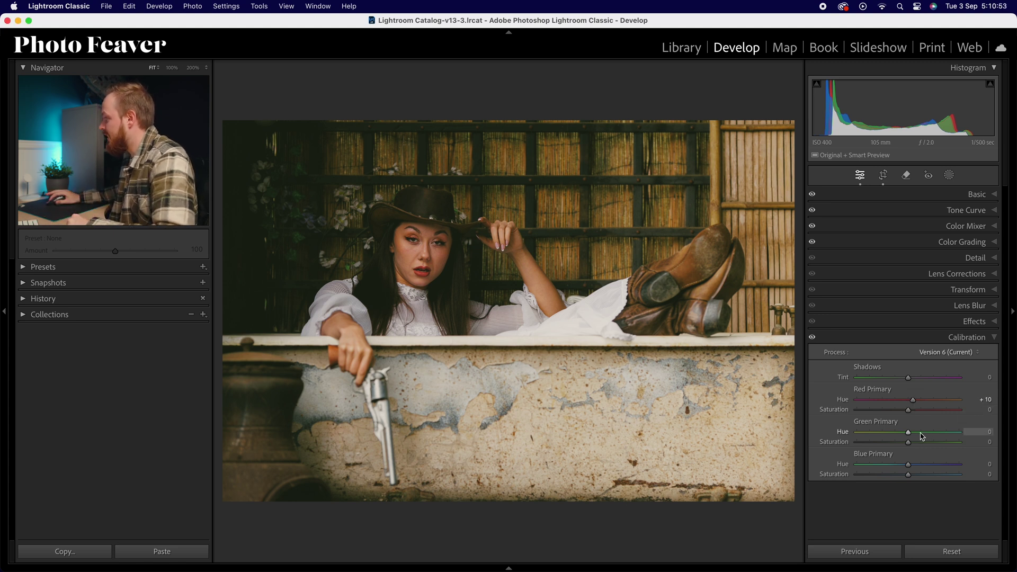
pyautogui.moveTo(909, 435); pyautogui.dragTo(898, 435)
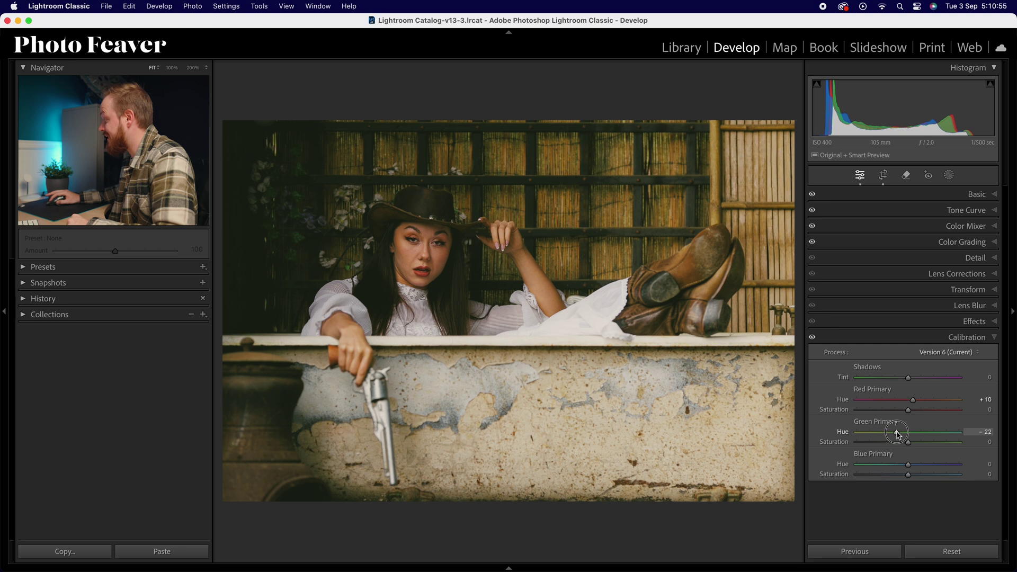
pyautogui.click(983, 432)
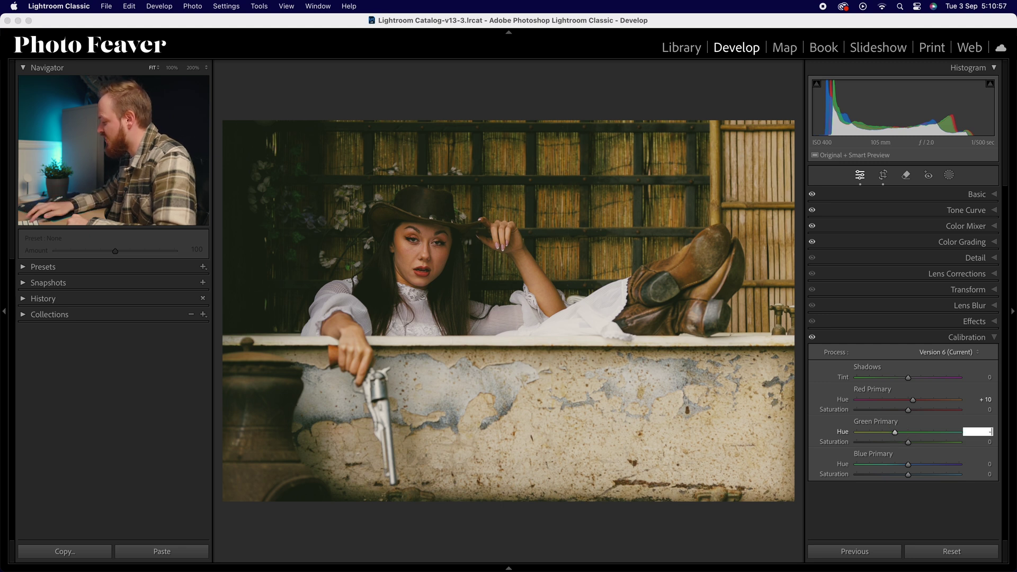
pyautogui.press('Return')
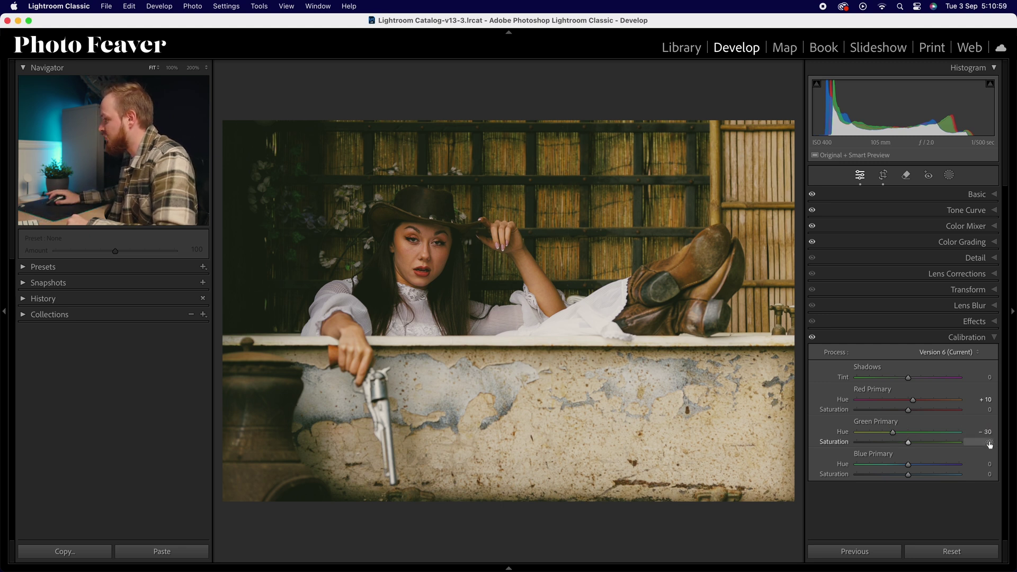
pyautogui.click(986, 464)
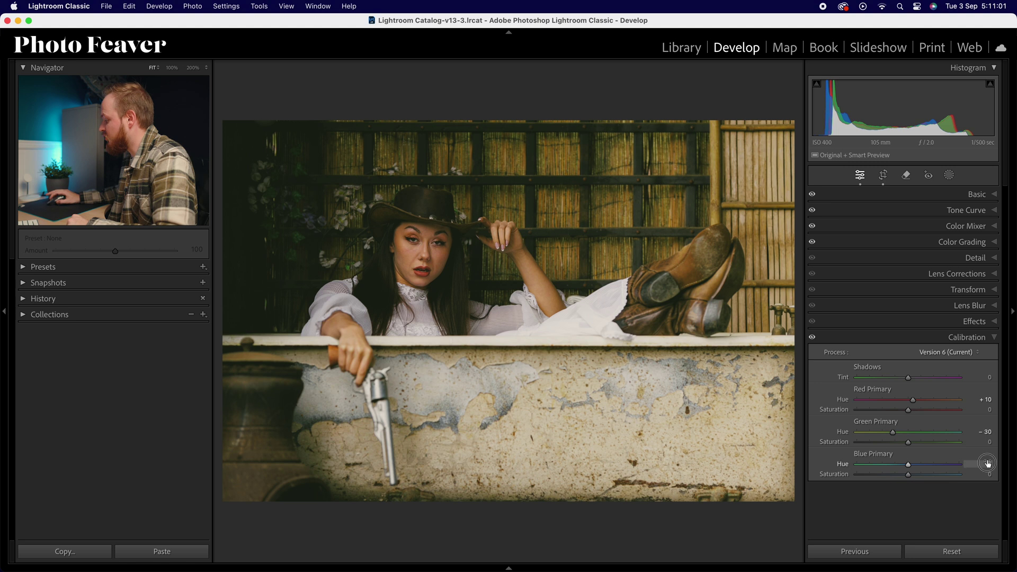
pyautogui.write('-30')
pyautogui.press('Return')
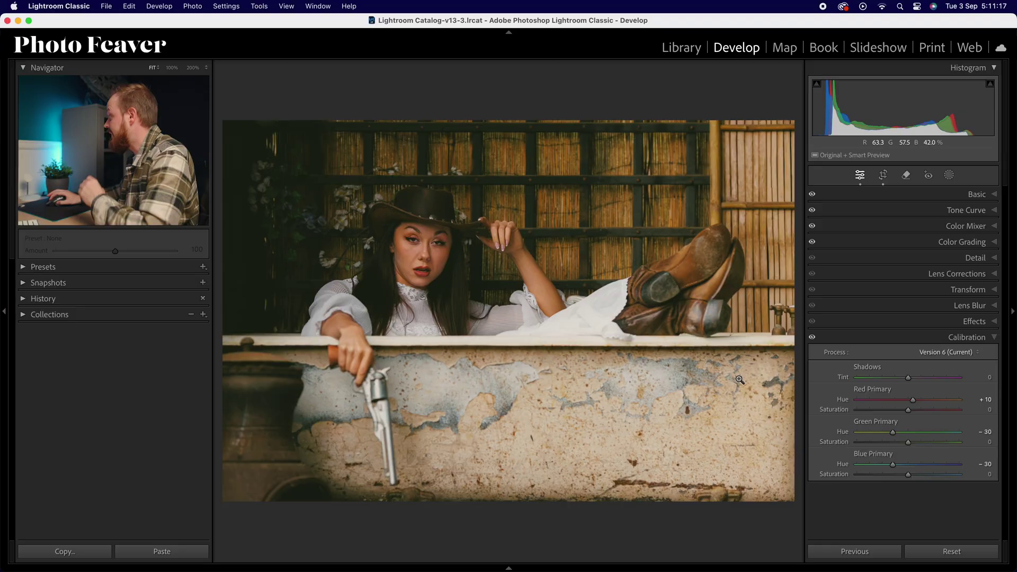
pyautogui.click(950, 337)
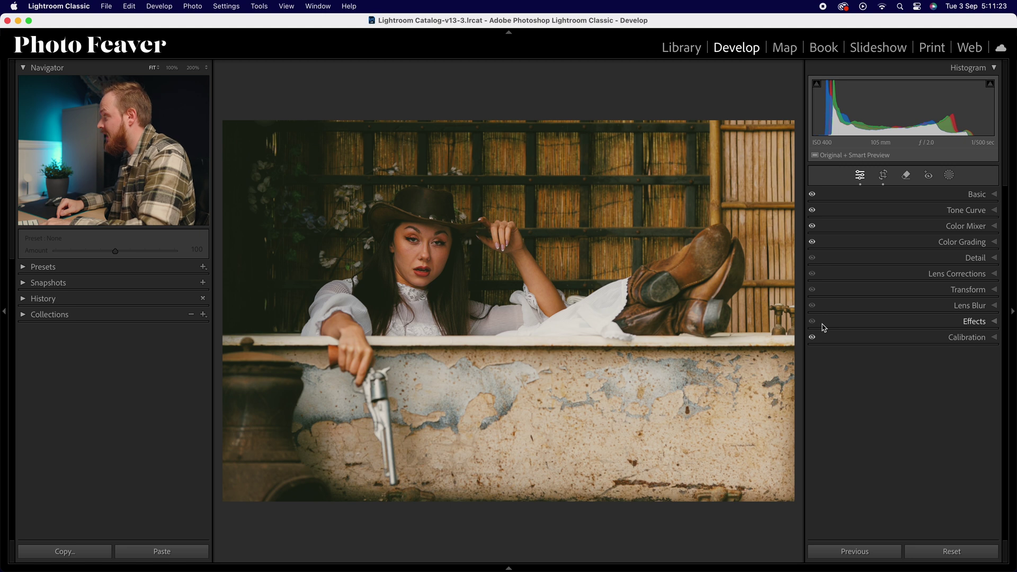
pyautogui.press('\\')
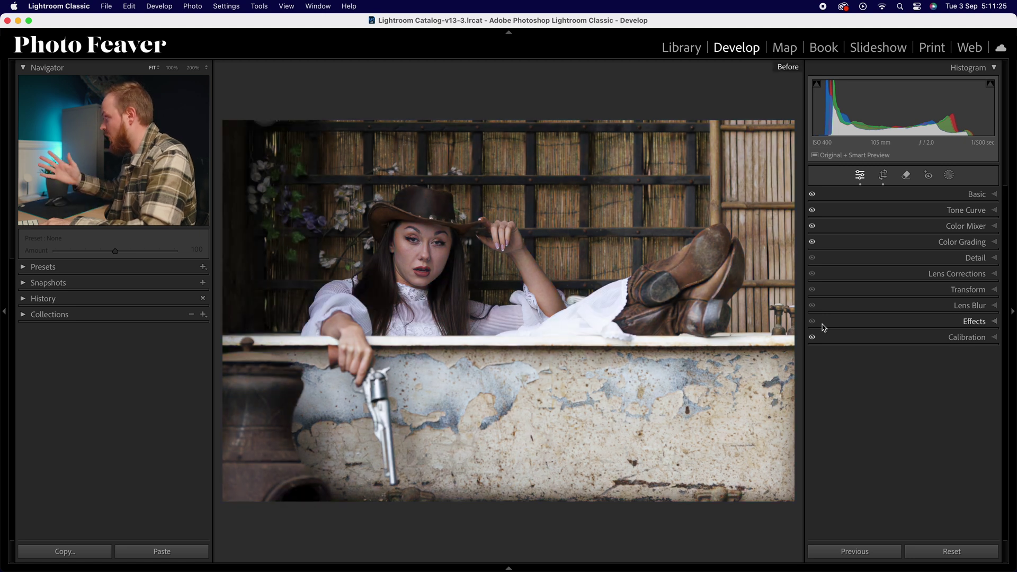
pyautogui.press('\\')
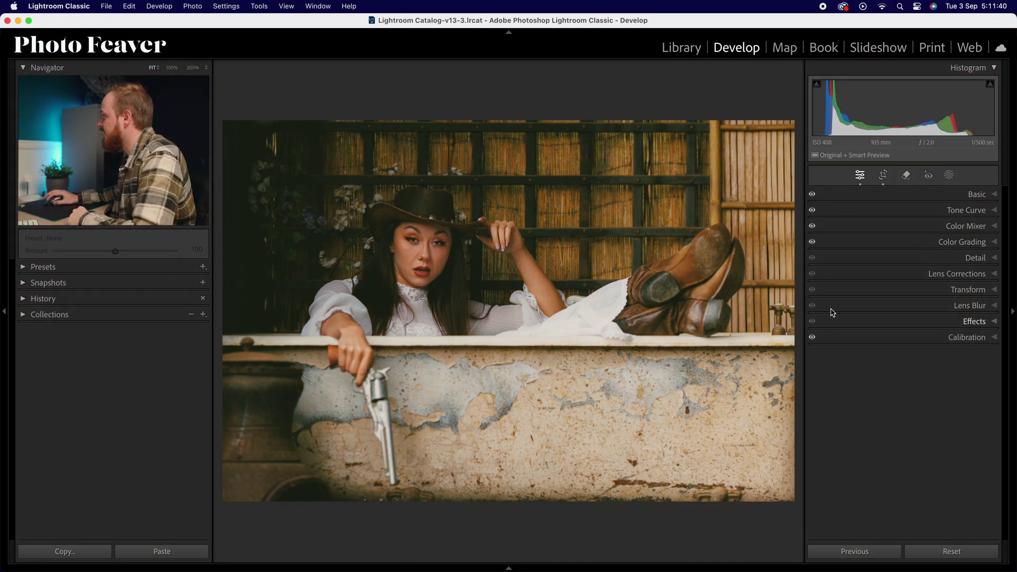
# - Create a Background mask with grain at Amount 15, Size 10 and Roughness 40
pyautogui.click(949, 178)
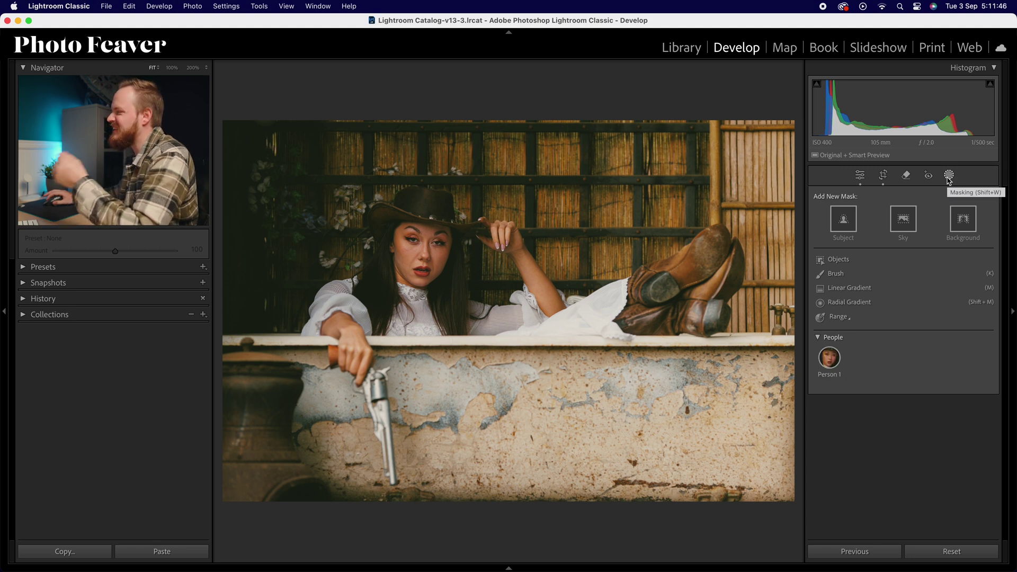
pyautogui.click(963, 222)
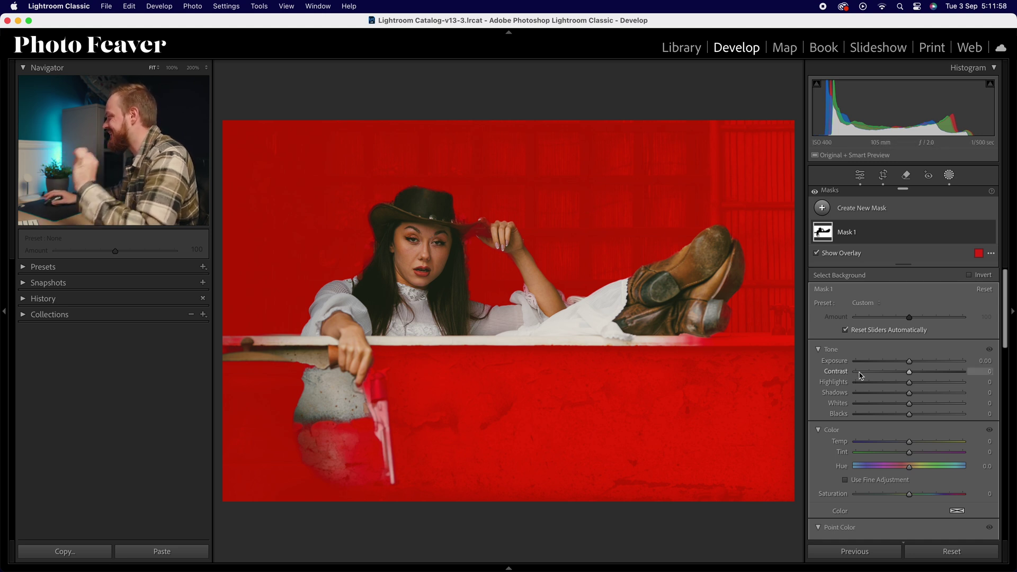
pyautogui.scroll(-8, 860, 376)
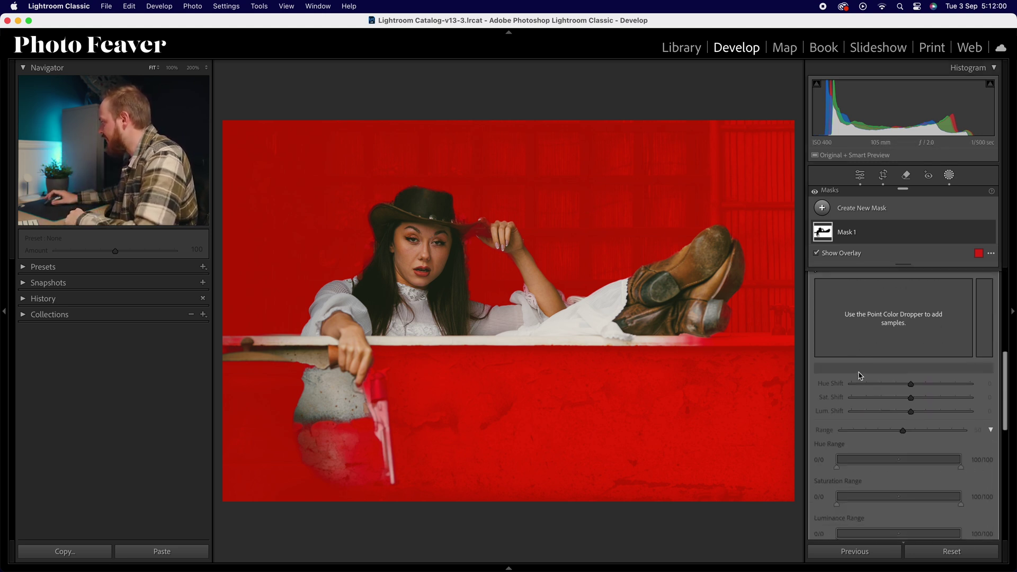
pyautogui.scroll(-10, 860, 375)
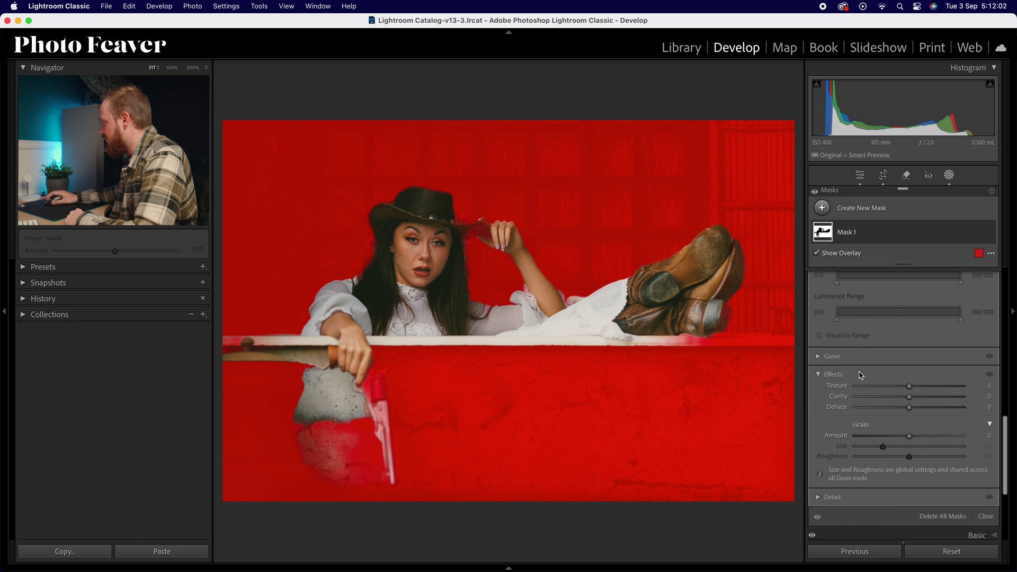
pyautogui.scroll(-3, 860, 375)
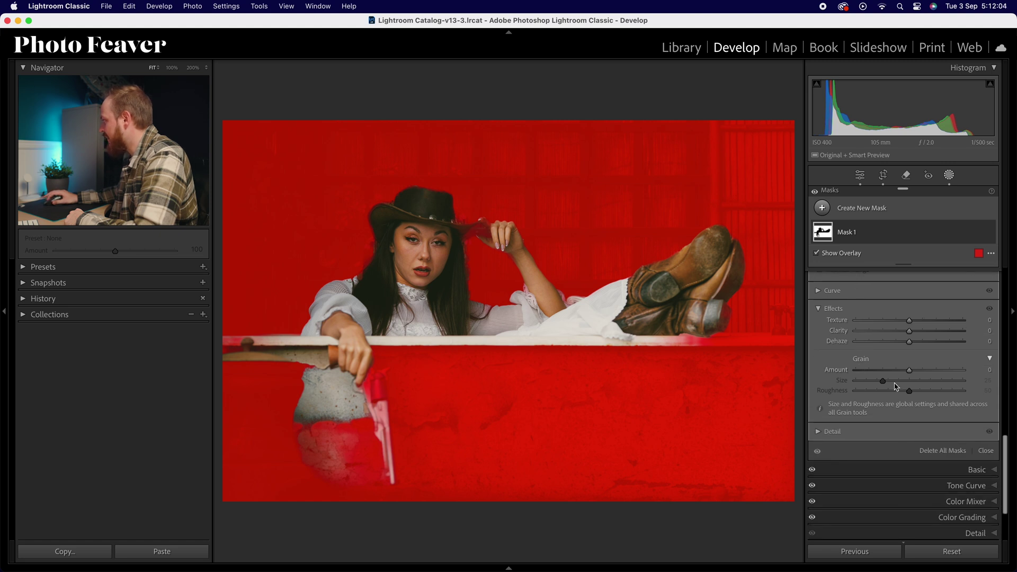
pyautogui.moveTo(914, 374); pyautogui.dragTo(917, 373)
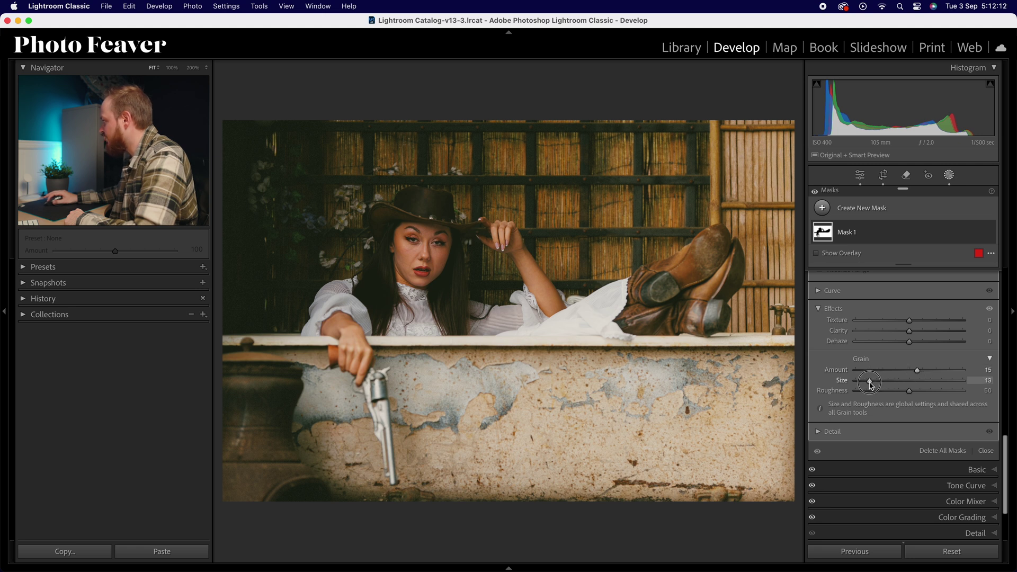
pyautogui.moveTo(869, 385); pyautogui.dragTo(867, 385)
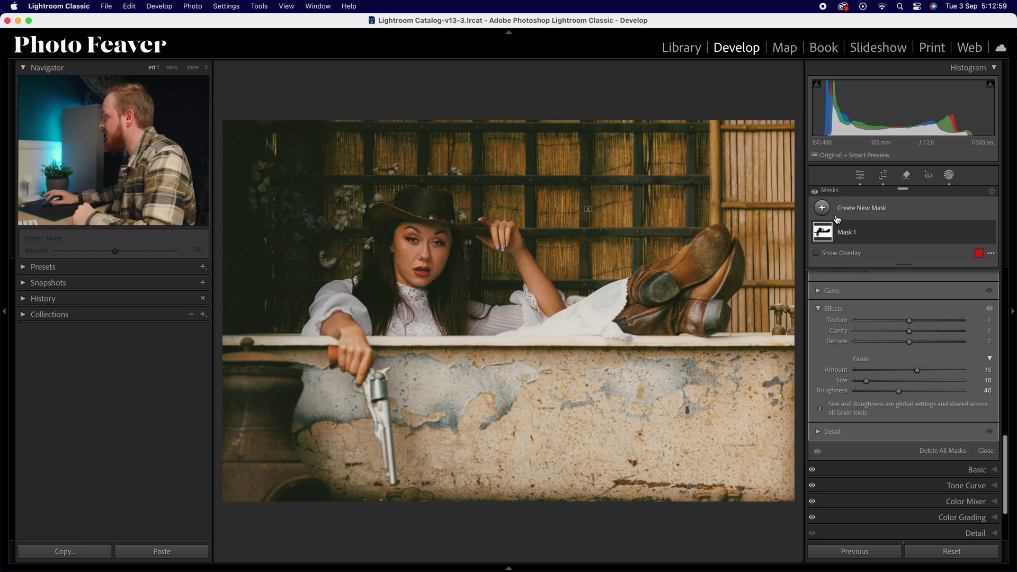
# - Add a linear gradient mask from the tub's bottom edge to its rim at Exposure −0.84
pyautogui.click(823, 209)
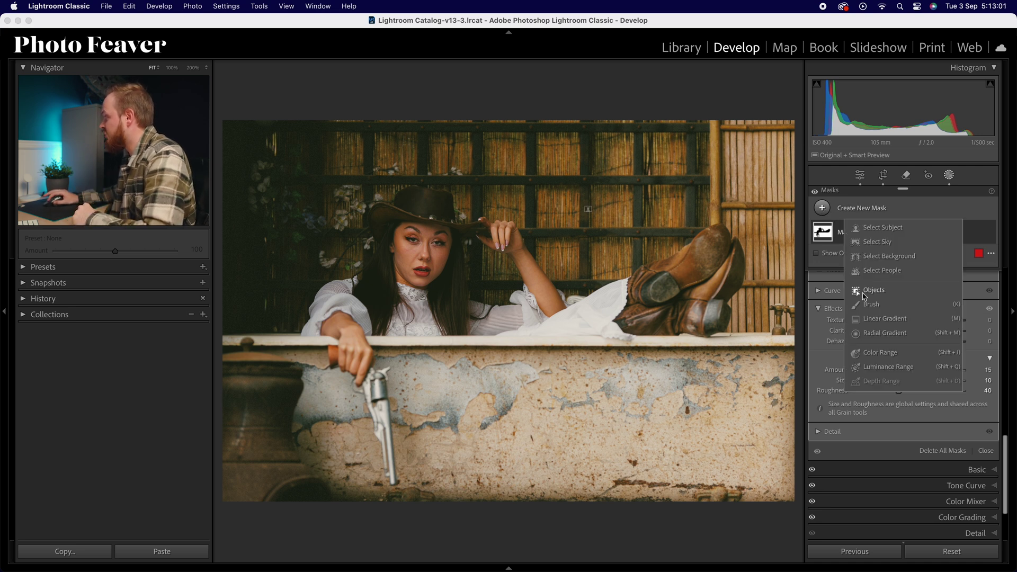
pyautogui.click(881, 318)
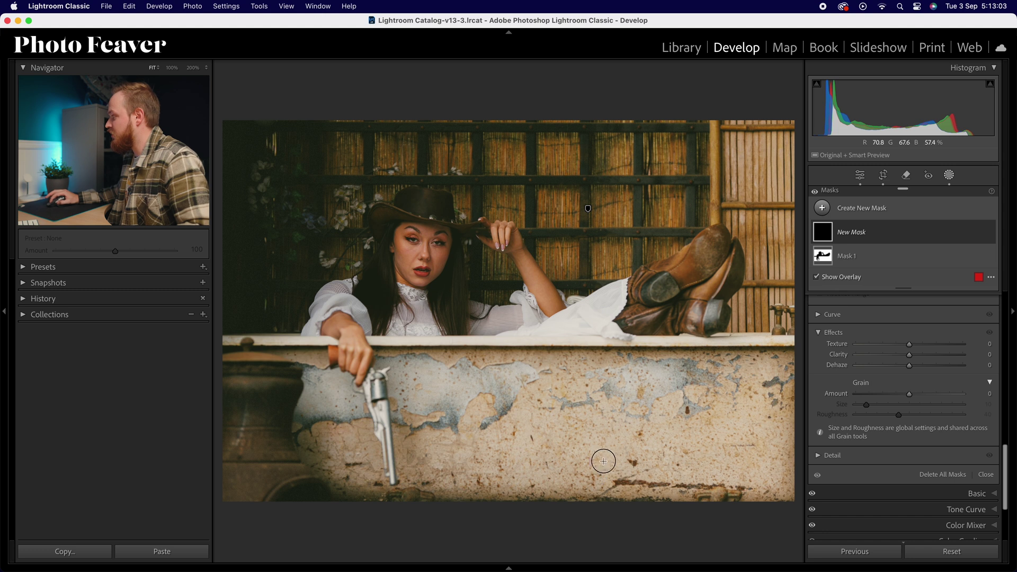
pyautogui.moveTo(602, 484); pyautogui.dragTo(602, 338)
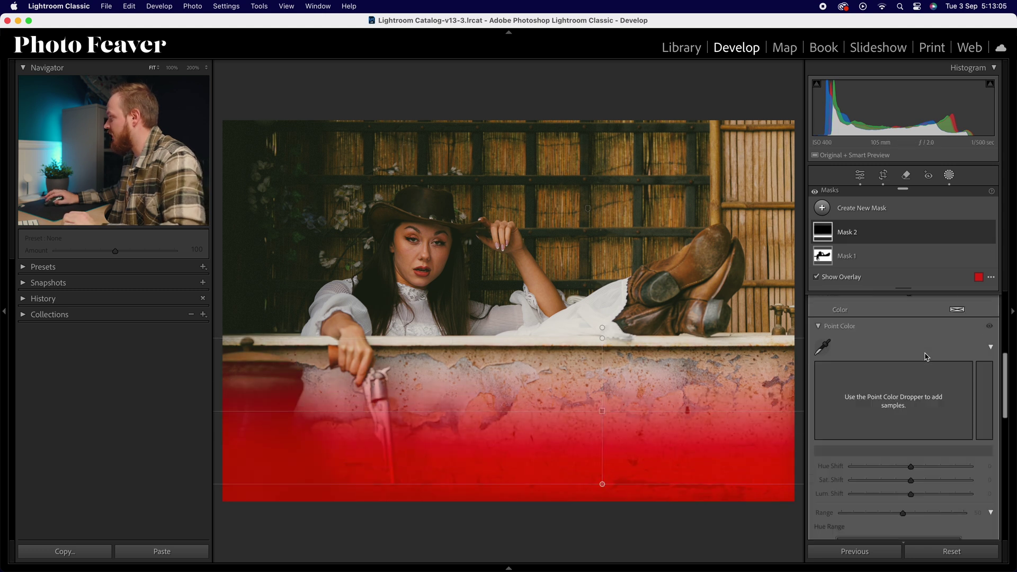
pyautogui.scroll(5, 926, 357)
pyautogui.moveTo(909, 385); pyautogui.dragTo(900, 391)
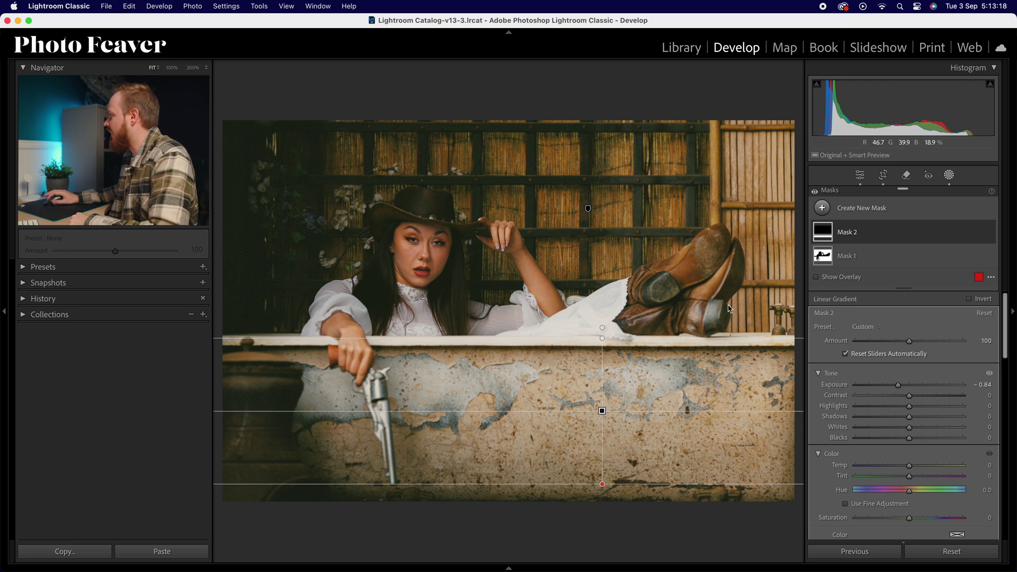
# - Draw a radial gradient mask and shape it into a wide ellipse over the upper right
pyautogui.click(822, 209)
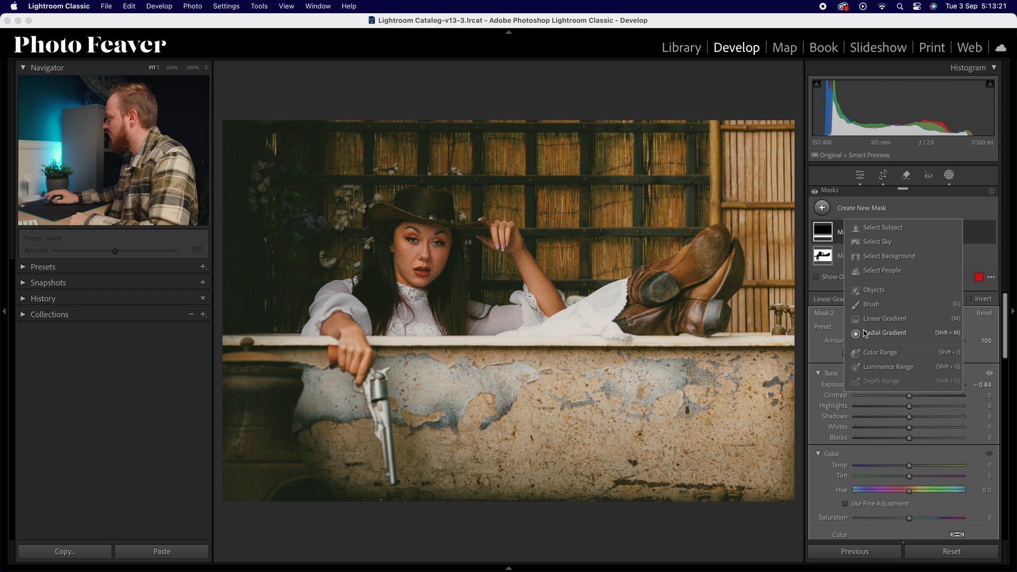
pyautogui.click(883, 333)
pyautogui.moveTo(519, 252); pyautogui.dragTo(816, 527)
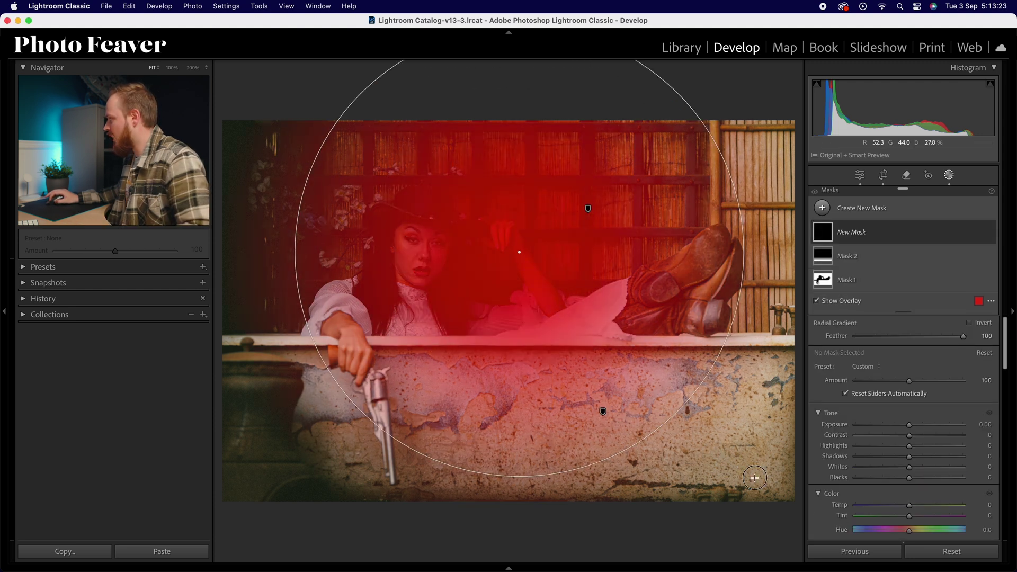
pyautogui.moveTo(520, 481); pyautogui.dragTo(519, 399)
pyautogui.moveTo(295, 245); pyautogui.dragTo(244, 253)
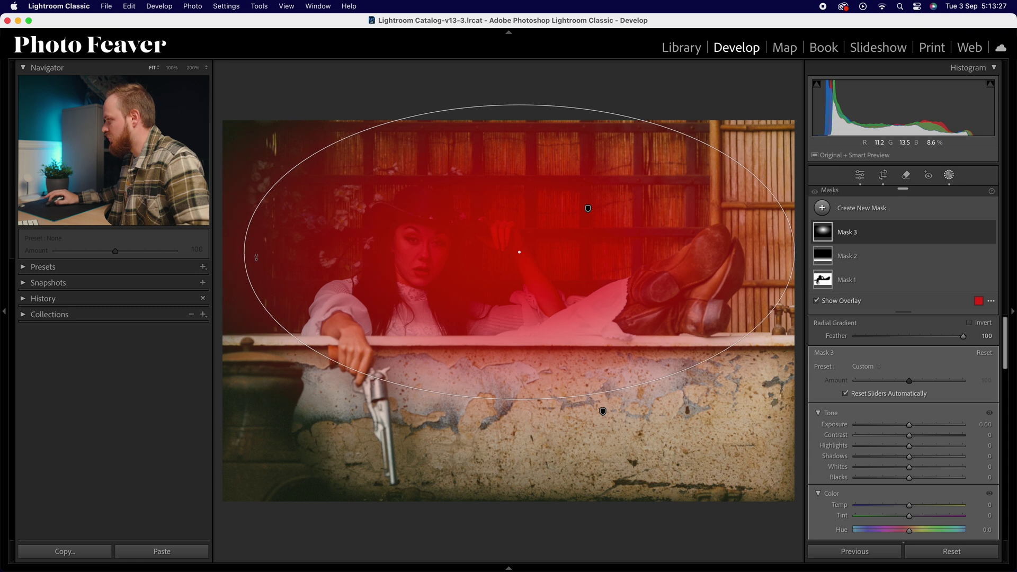
pyautogui.moveTo(518, 252); pyautogui.dragTo(790, 139)
pyautogui.moveTo(510, 123); pyautogui.dragTo(376, 124)
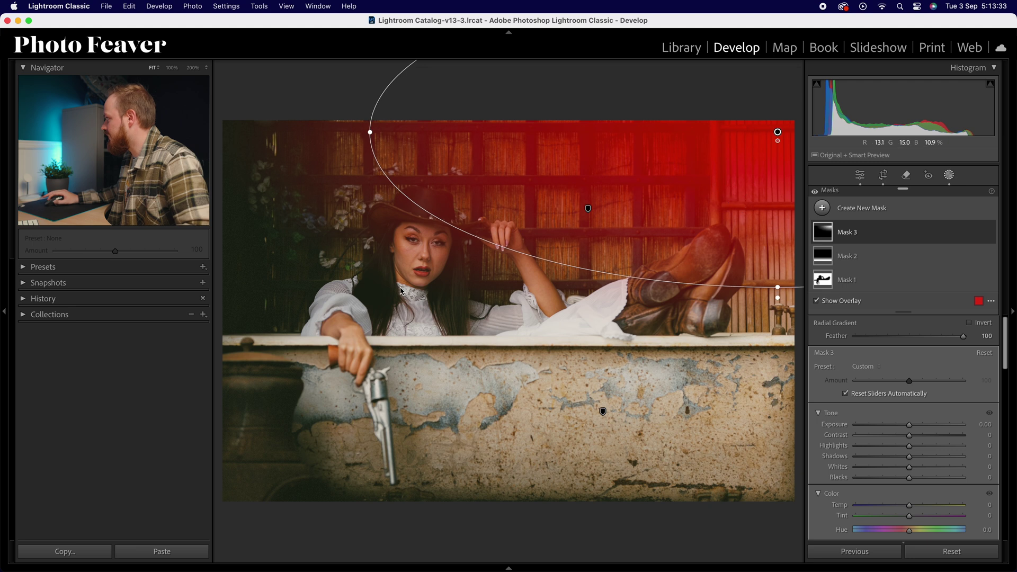
# - Set the radial mask's exposure to +0.50 with the red overlay hidden
pyautogui.scroll(-1, 960, 445)
pyautogui.moveTo(908, 411); pyautogui.dragTo(917, 413)
pyautogui.press('o')
pyautogui.click(984, 412)
pyautogui.write('0.5')
pyautogui.press('Return')
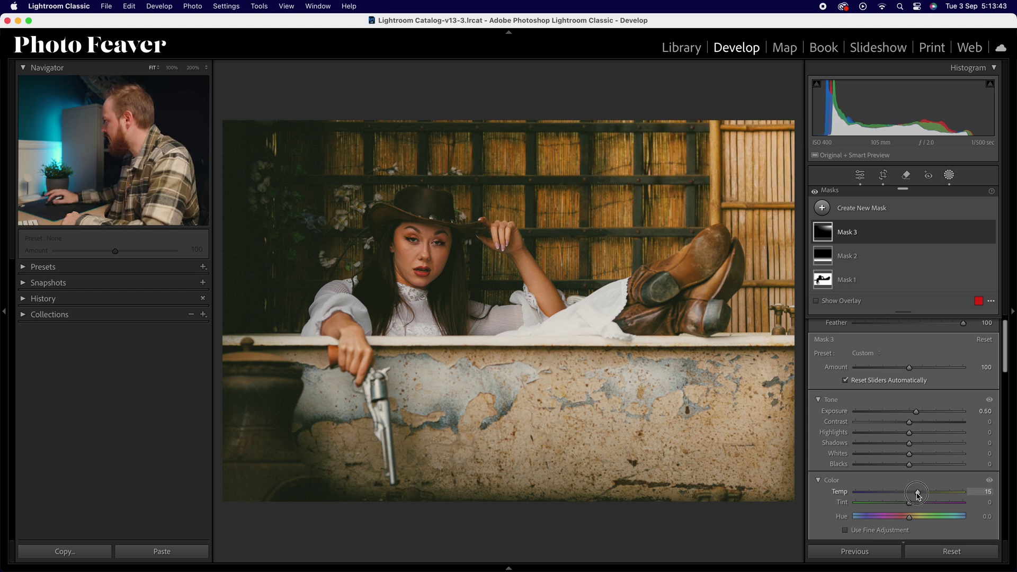
# - Fine-tune the radial gradient's position and extend its right side lower
pyautogui.scroll(-5, 895, 460)
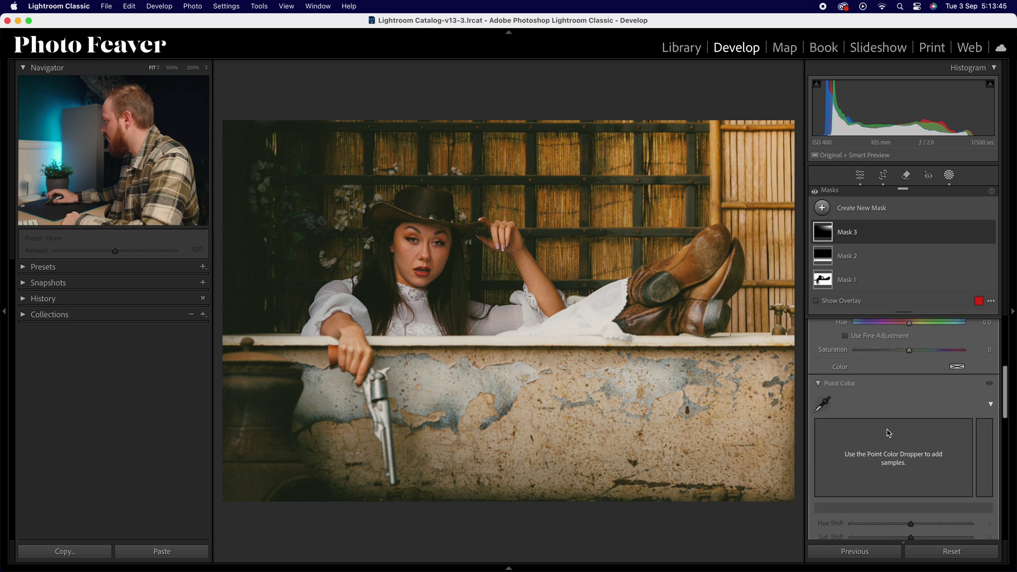
pyautogui.scroll(-6, 888, 433)
pyautogui.scroll(-5, 894, 433)
pyautogui.scroll(-1, 895, 433)
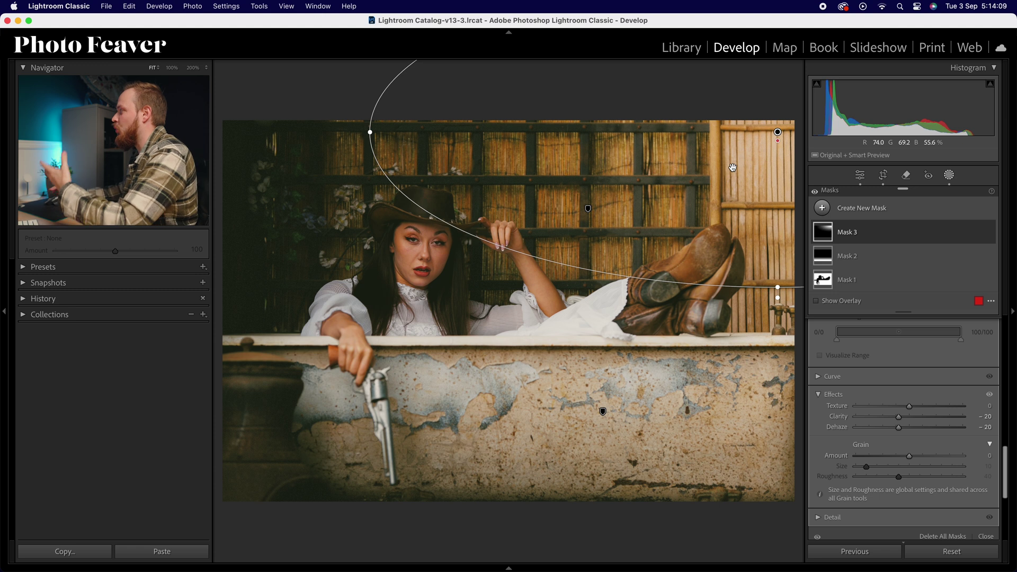
pyautogui.moveTo(732, 168); pyautogui.dragTo(730, 169)
pyautogui.moveTo(774, 291); pyautogui.dragTo(775, 342)
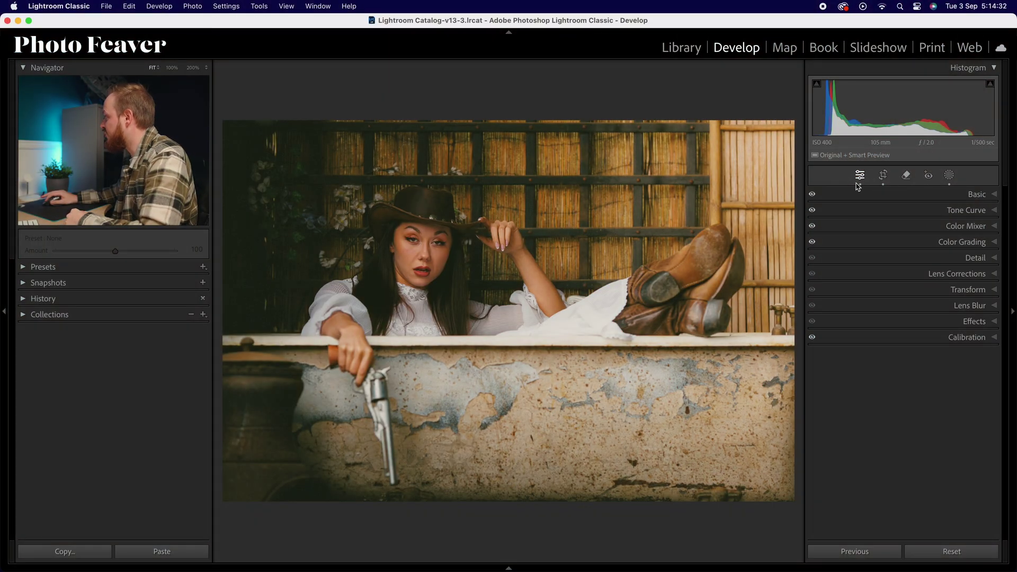
# - Add a post-crop vignette with Amount −20 and Feather 100
pyautogui.click(977, 321)
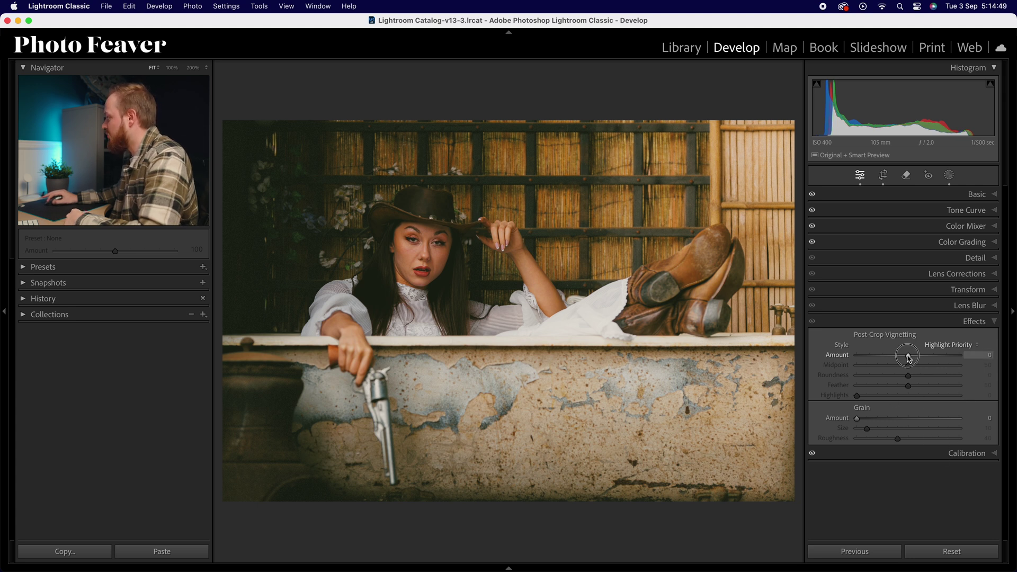
pyautogui.moveTo(907, 355); pyautogui.dragTo(905, 355)
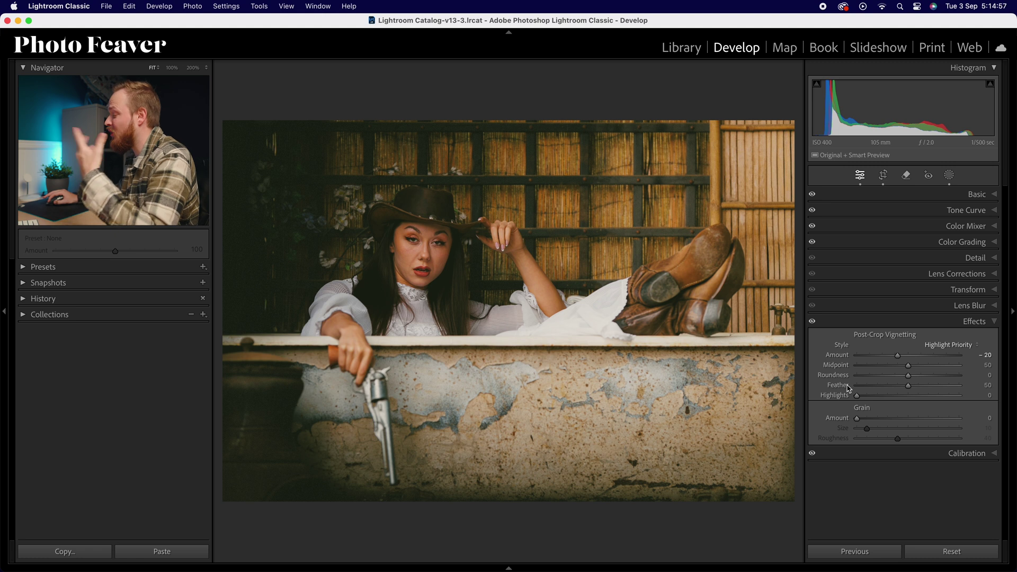
pyautogui.moveTo(908, 387); pyautogui.dragTo(972, 389)
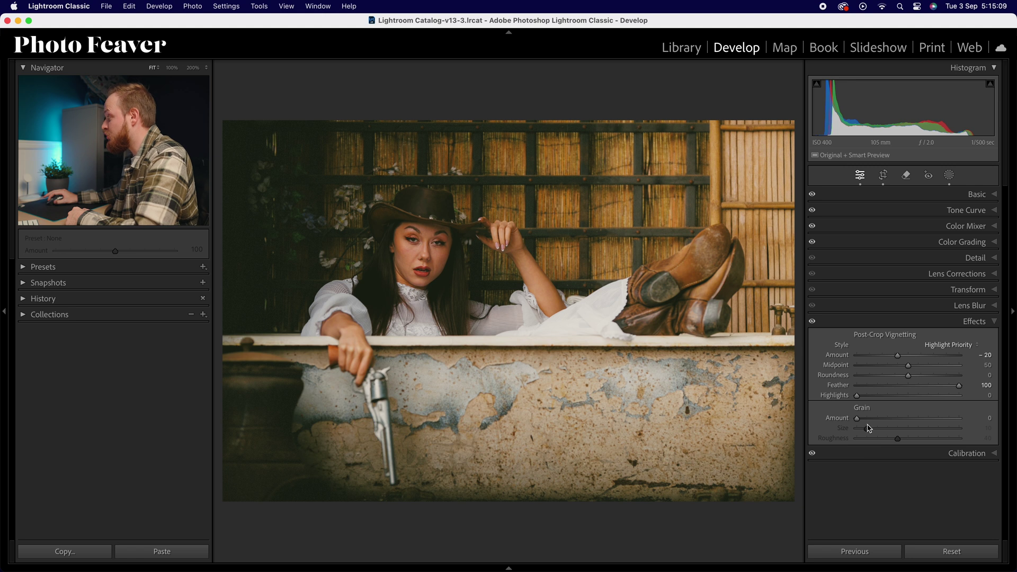
# - Review Mask 1, then add global film grain at Amount 15
pyautogui.click(948, 176)
pyautogui.scroll(-5, 935, 408)
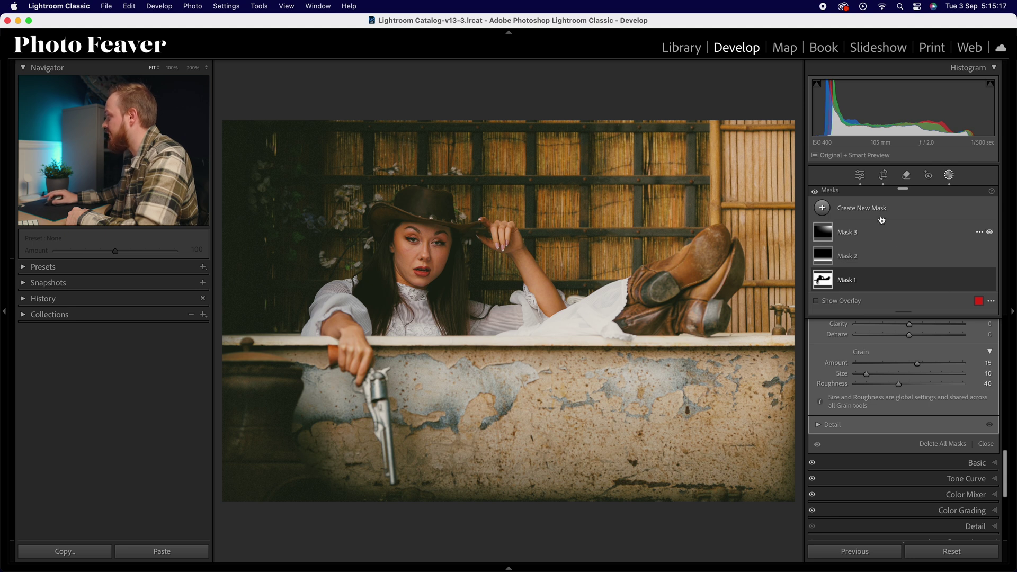
pyautogui.click(860, 179)
pyautogui.moveTo(857, 418); pyautogui.dragTo(869, 419)
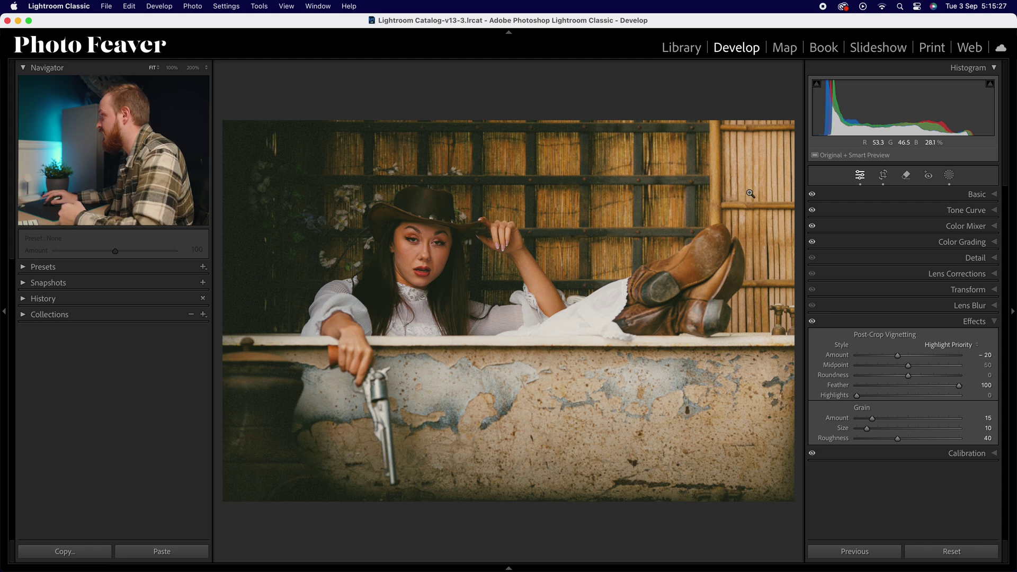
# - Zoom to 100% on the woman's face and raise the overall grain amount to 30
pyautogui.click(448, 247)
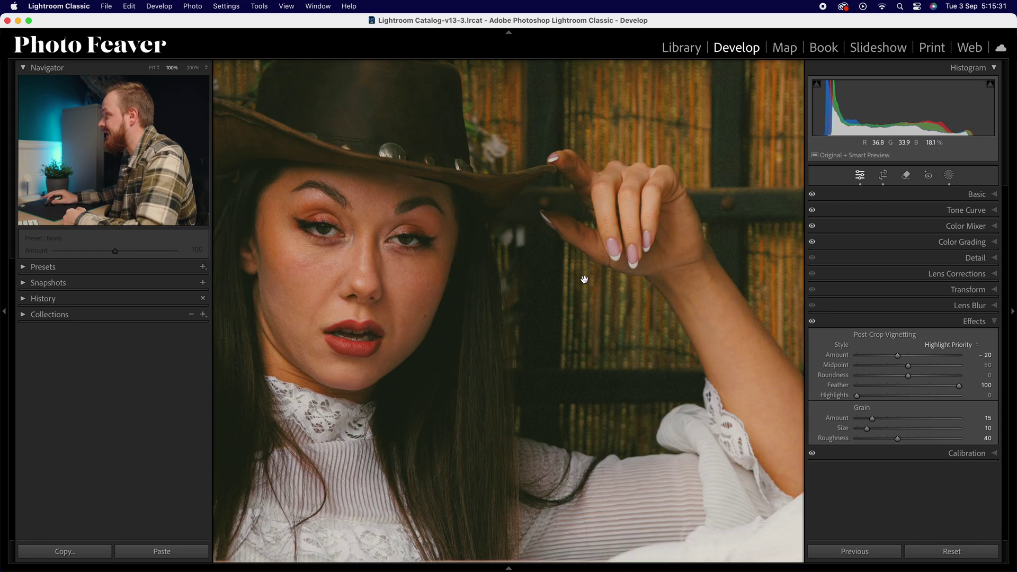
pyautogui.moveTo(616, 266); pyautogui.dragTo(580, 306)
pyautogui.moveTo(417, 278); pyautogui.dragTo(404, 286)
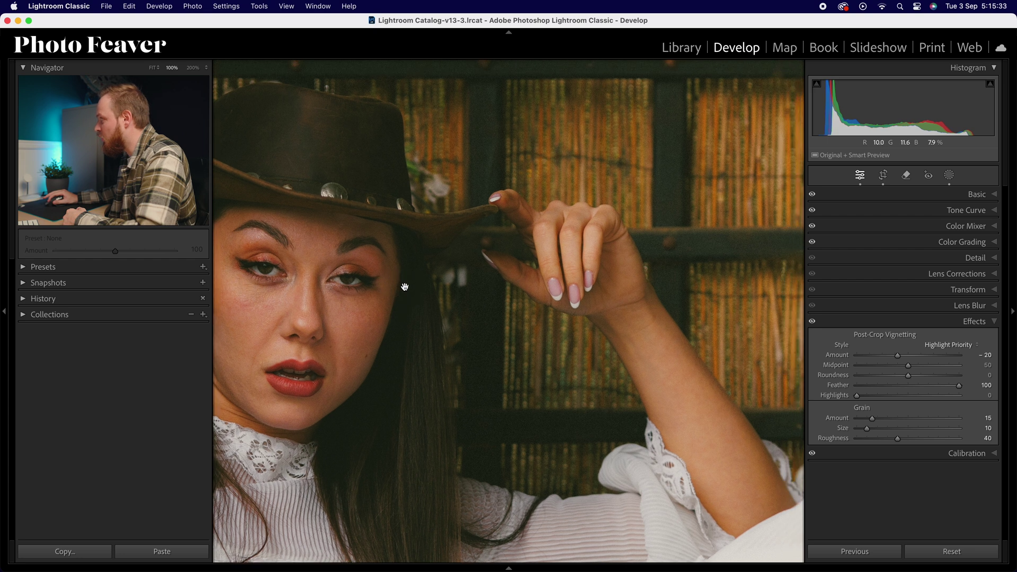
pyautogui.moveTo(691, 171); pyautogui.dragTo(682, 178)
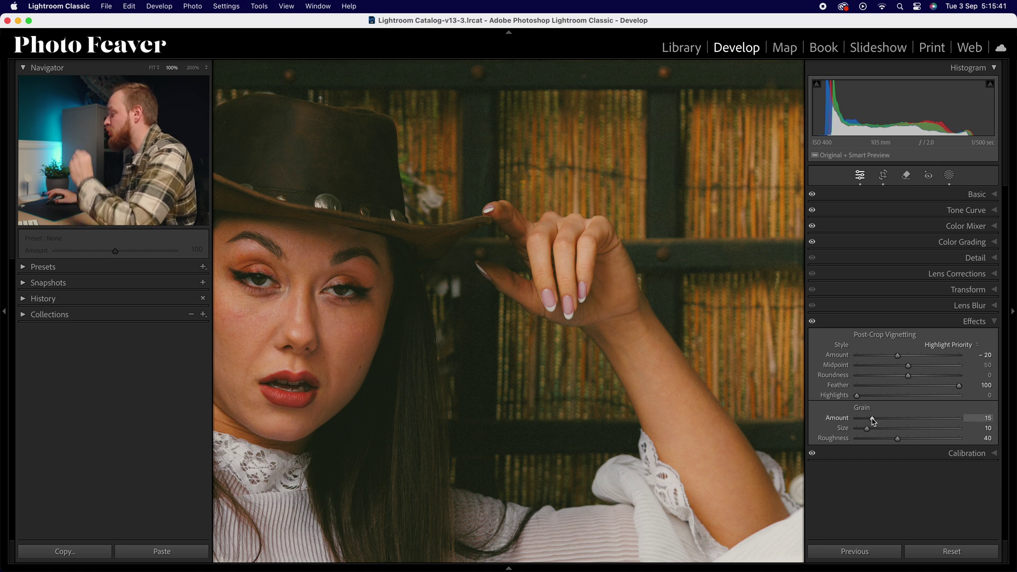
pyautogui.moveTo(872, 418); pyautogui.dragTo(891, 420)
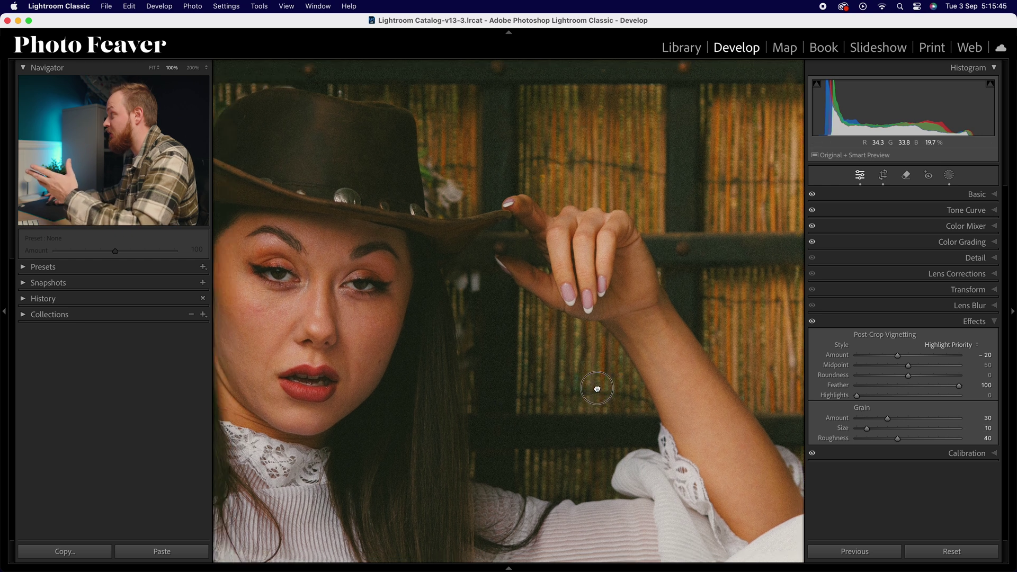
# - Raise Mask 1's grain amount to 30
pyautogui.click(948, 175)
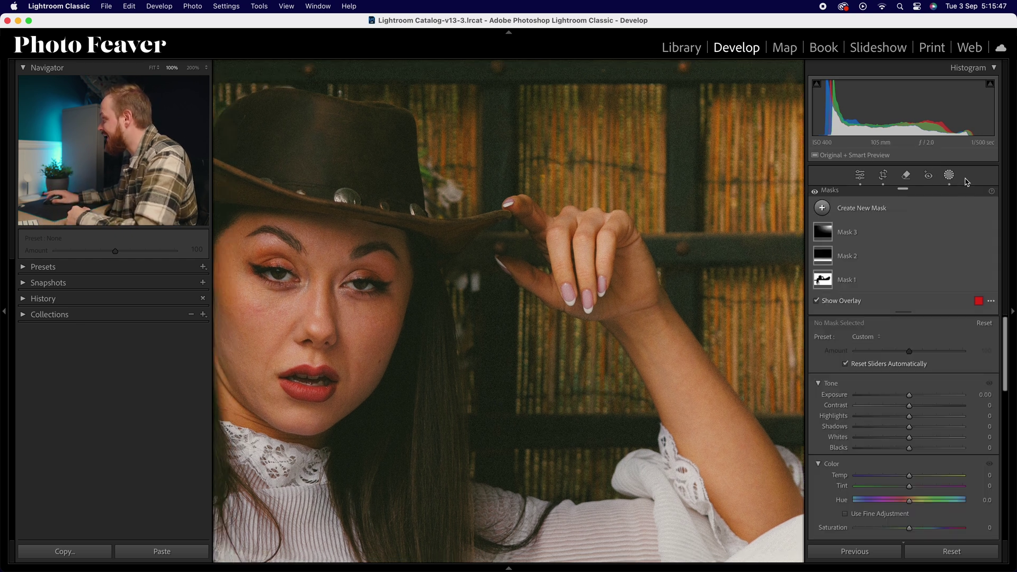
pyautogui.scroll(-5, 932, 437)
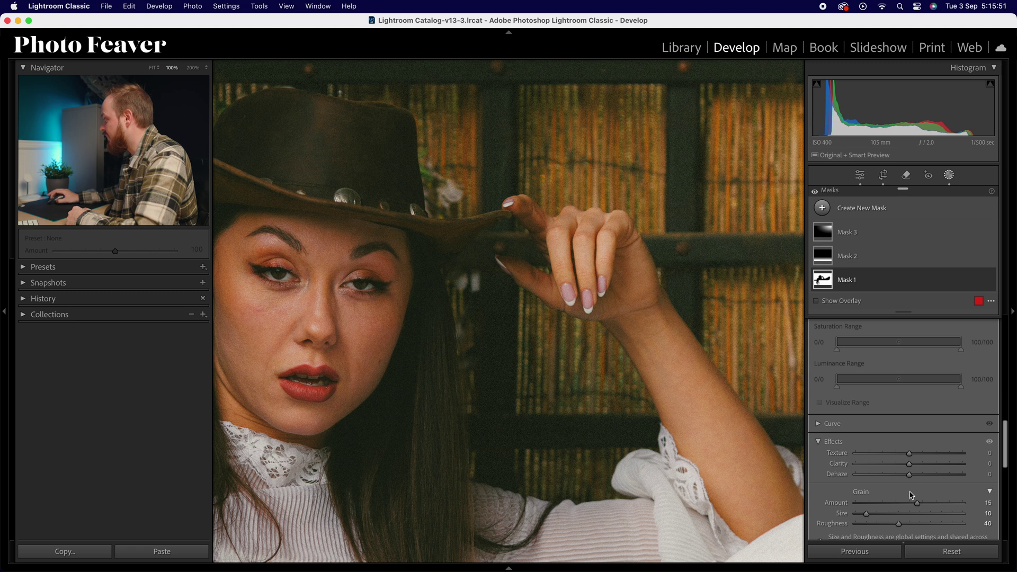
pyautogui.scroll(-4, 914, 455)
pyautogui.moveTo(920, 390); pyautogui.dragTo(924, 390)
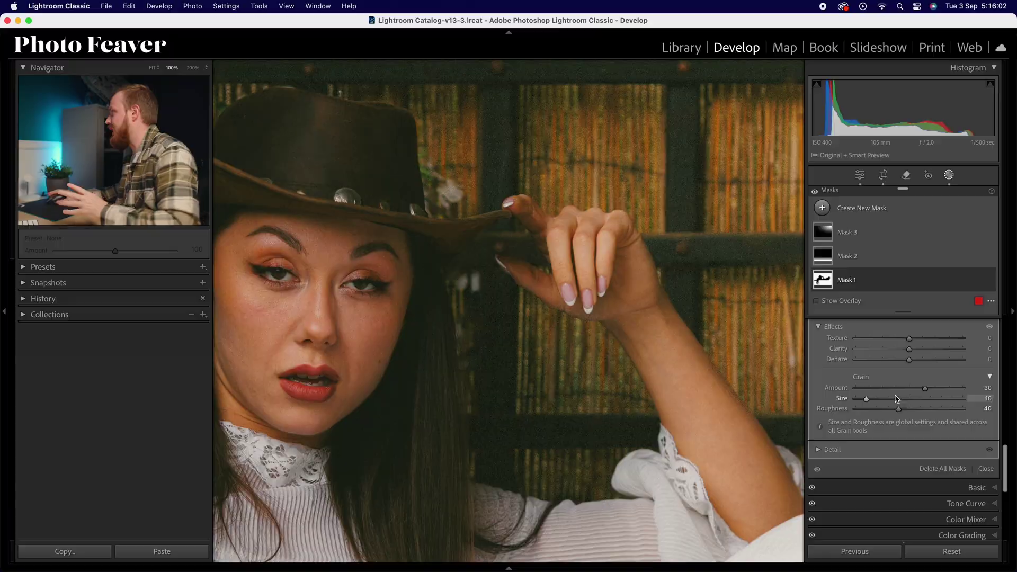
# - Return to global adjustments, fit the photo in view and compare with the original
pyautogui.click(860, 175)
pyautogui.click(540, 294)
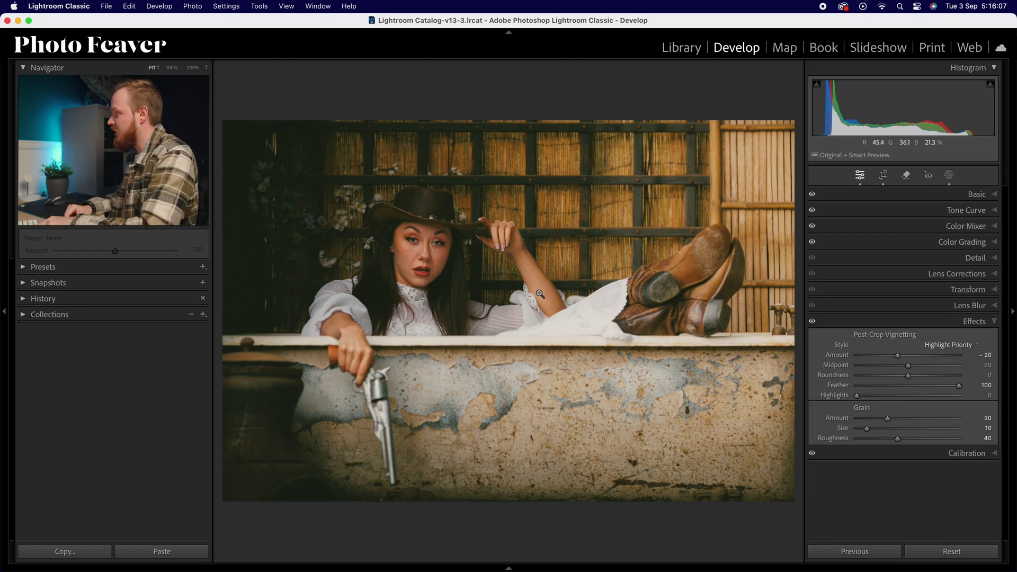
pyautogui.press('\\')
pyautogui.press('\\')
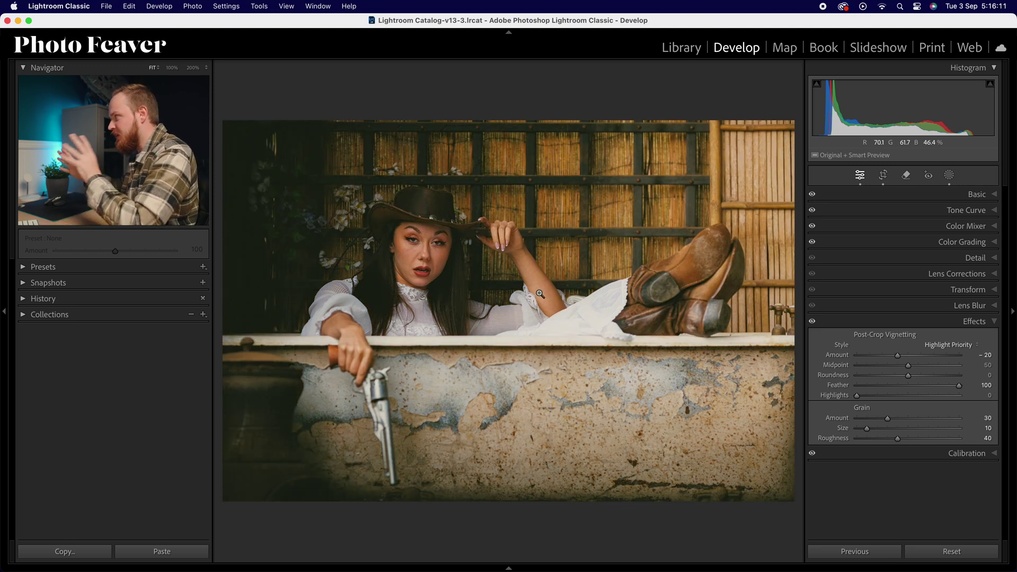
# - Set the Basic white balance temperature to 5,500 and compare Before/After
pyautogui.click(974, 322)
pyautogui.click(977, 194)
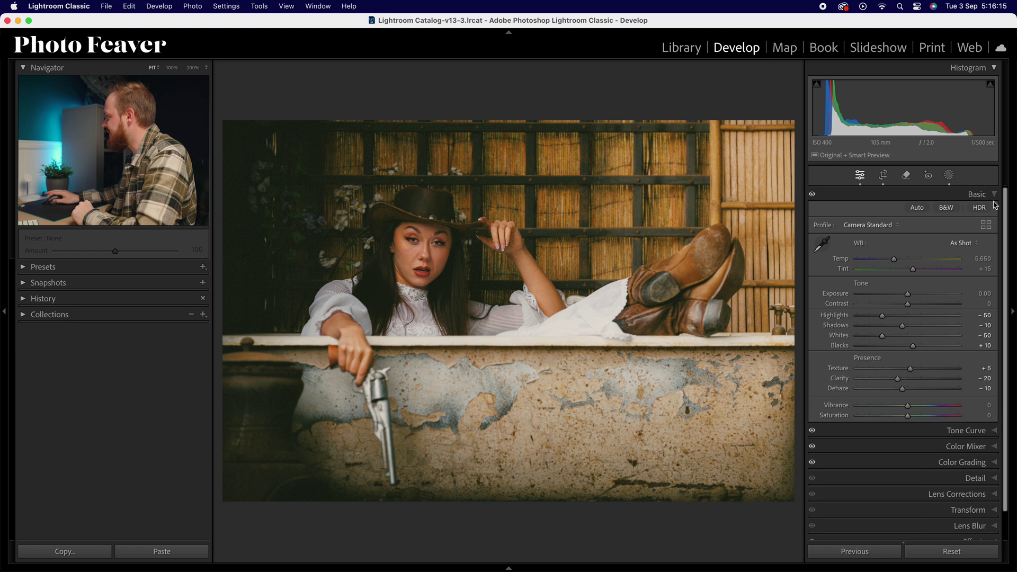
pyautogui.moveTo(894, 262); pyautogui.dragTo(893, 262)
pyautogui.click(982, 258)
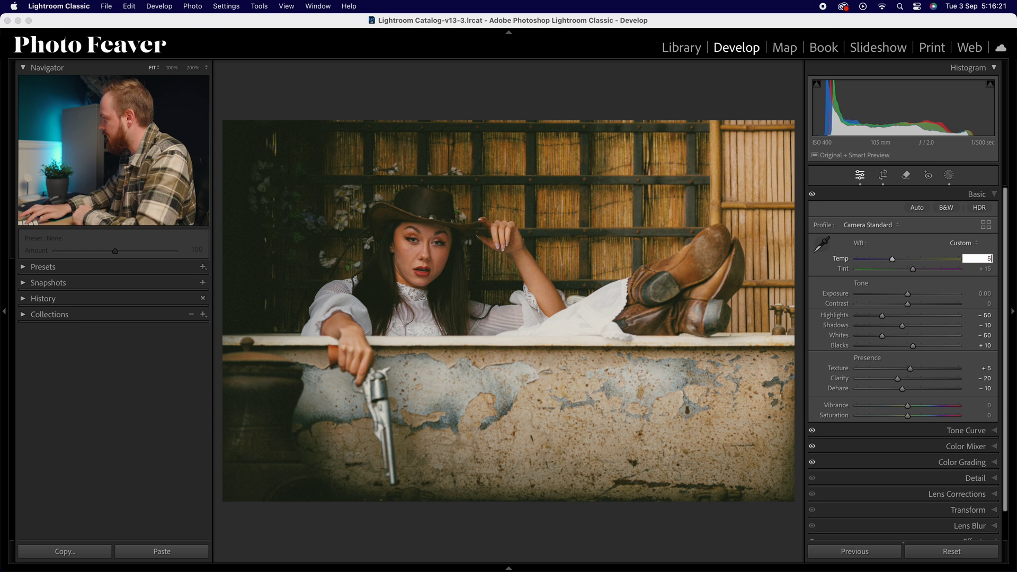
pyautogui.press('Return')
pyautogui.press('Return')
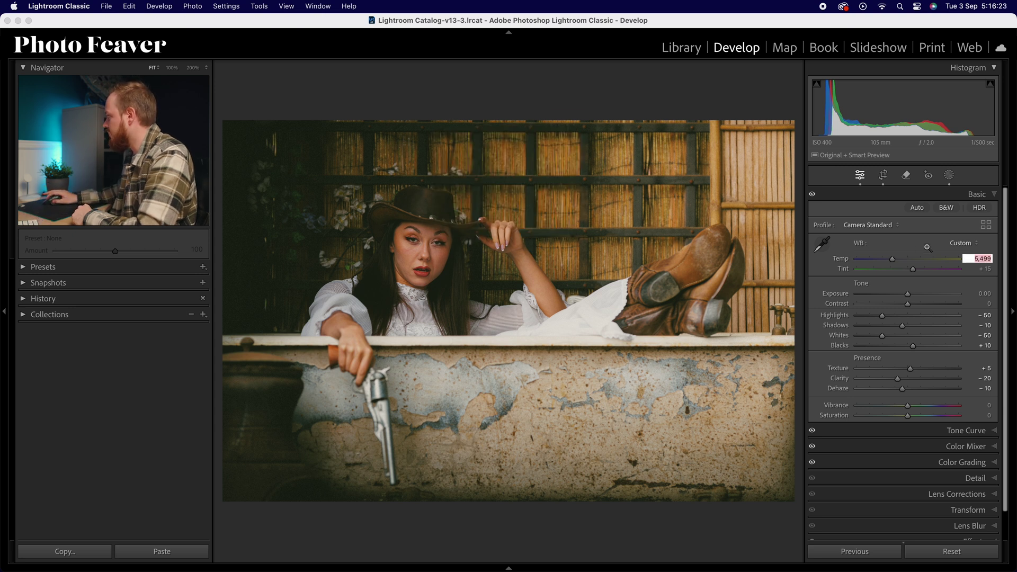
pyautogui.write('5500')
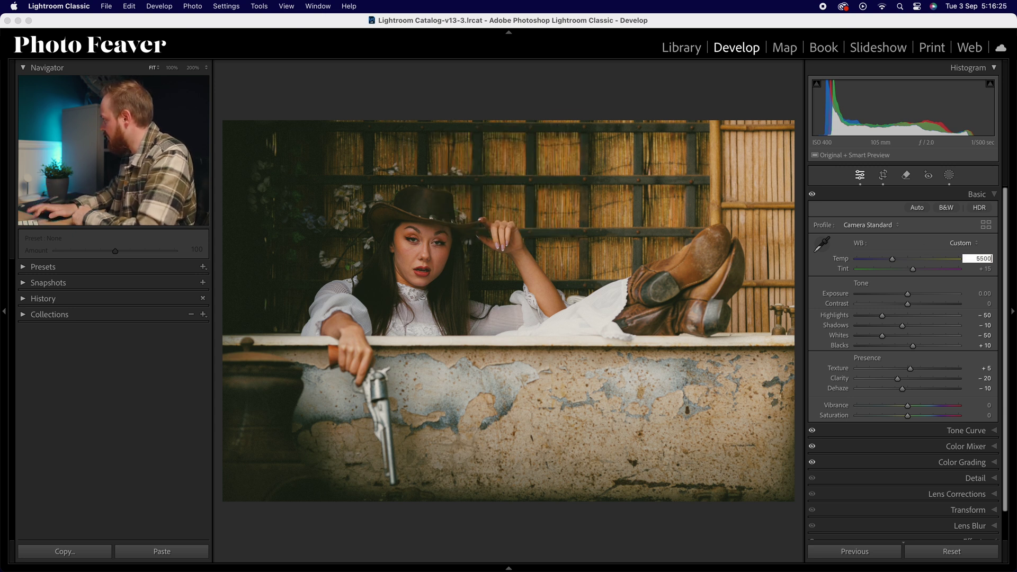
pyautogui.press('Return')
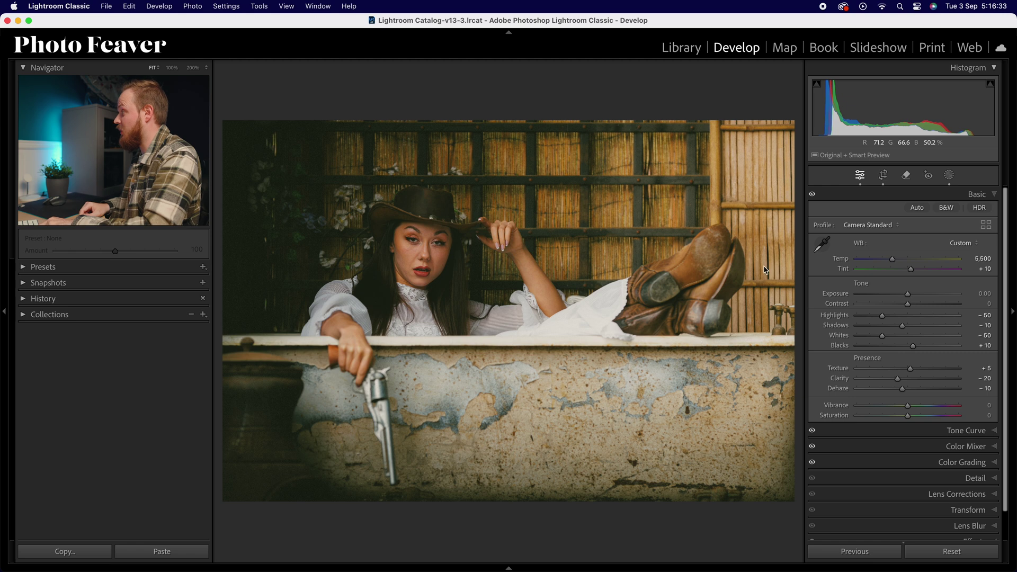
pyautogui.press('\\')
pyautogui.press('\\')
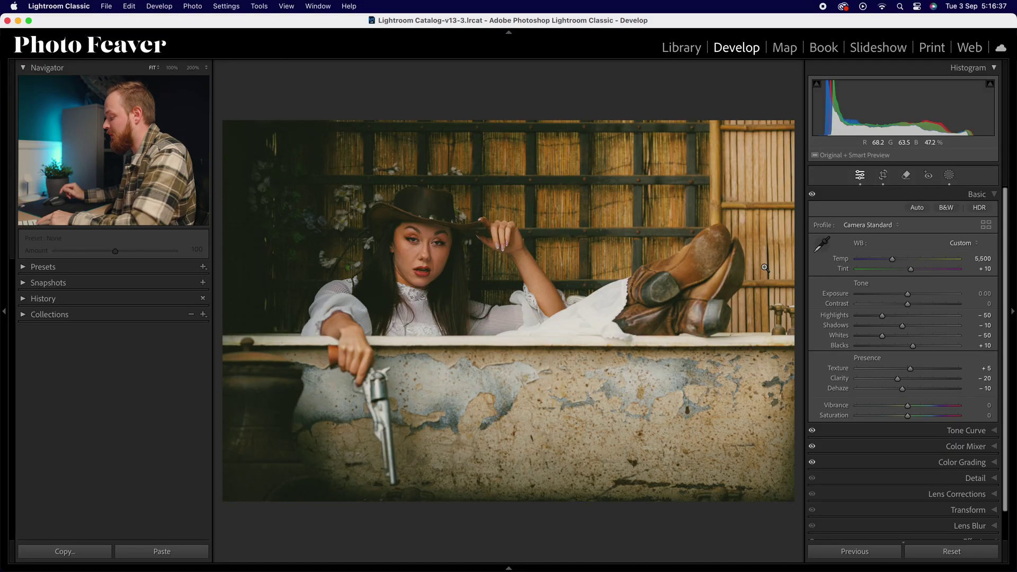
# - Show the Film Simulation Preset | Pack 1 presets, compare Before/After, then advance to the rainy street photo
pyautogui.press('Right')
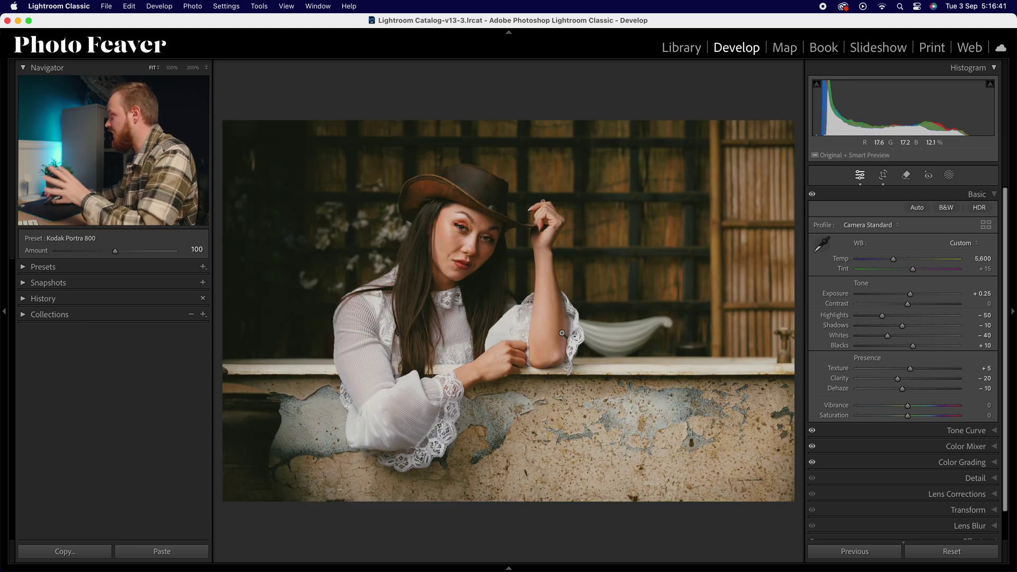
pyautogui.click(39, 268)
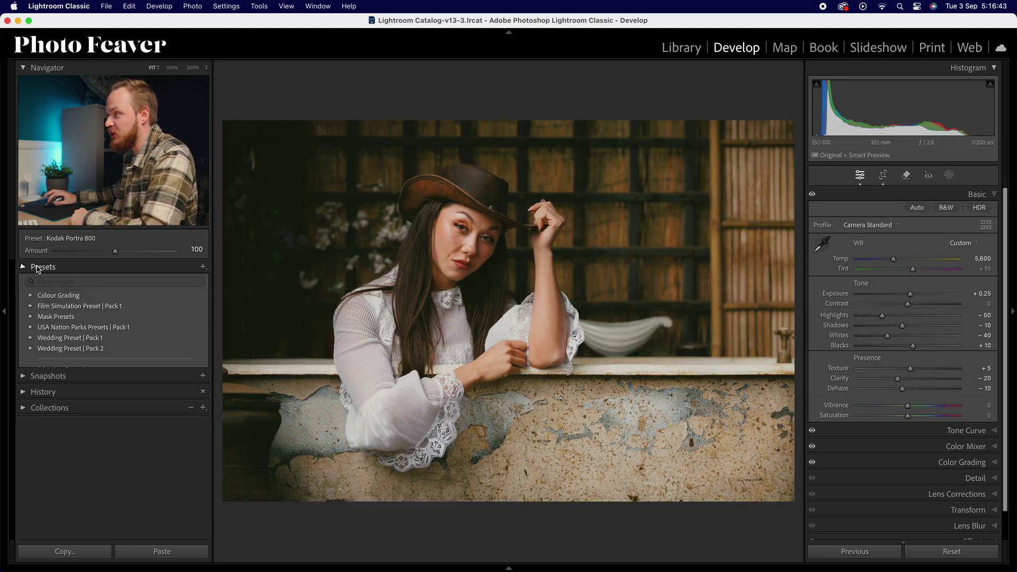
pyautogui.click(41, 307)
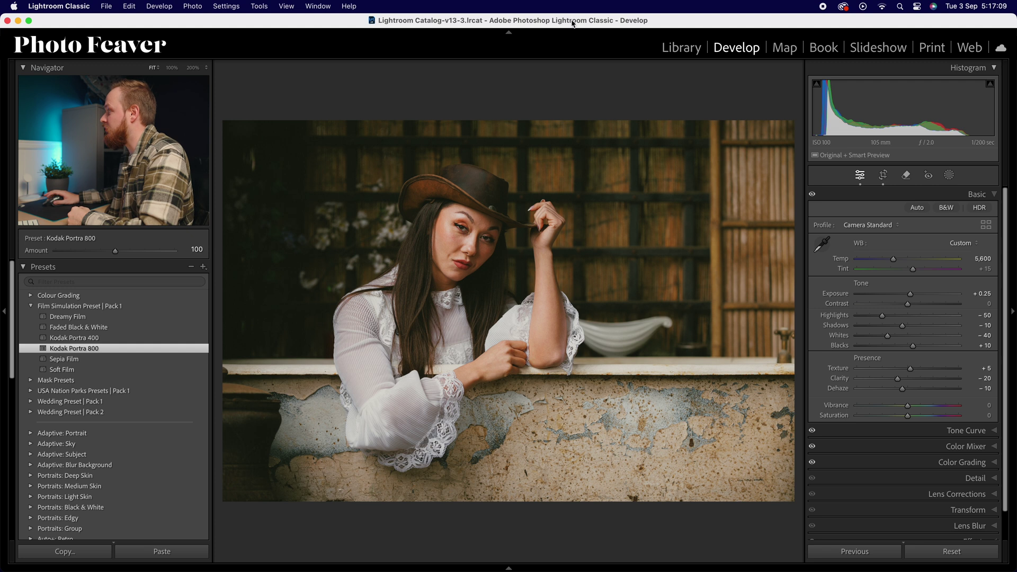
pyautogui.press('\\')
pyautogui.press('\\')
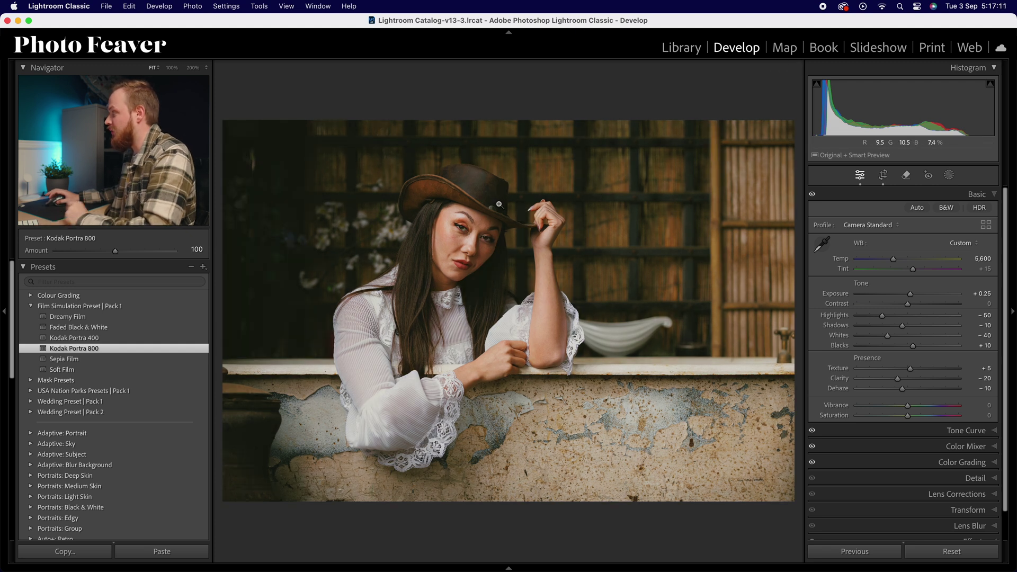
pyautogui.press('Right')
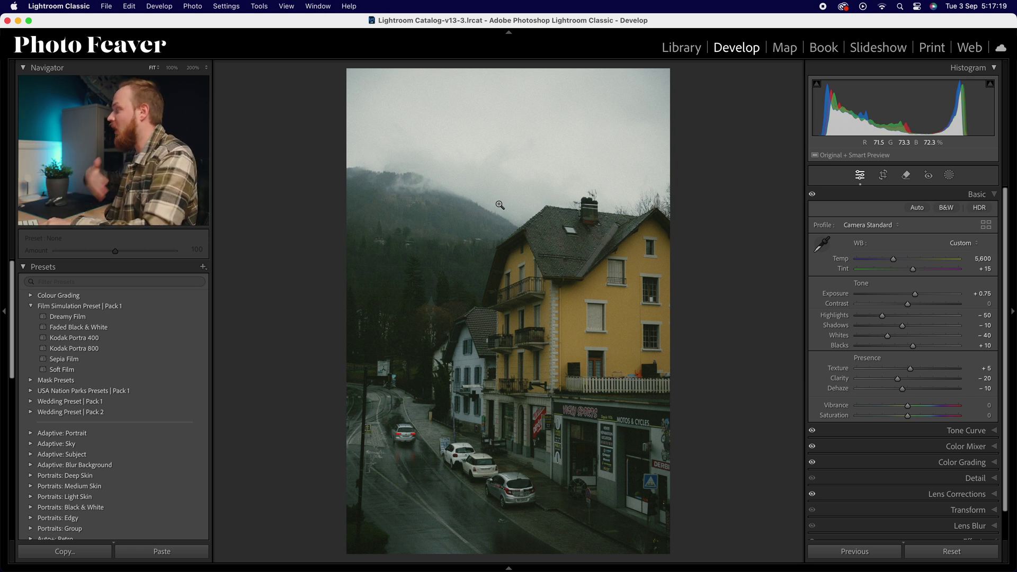
# - Compare the street and Le Choza chalet photos to their originals, checking the chalet sign at 100%
pyautogui.press('\\')
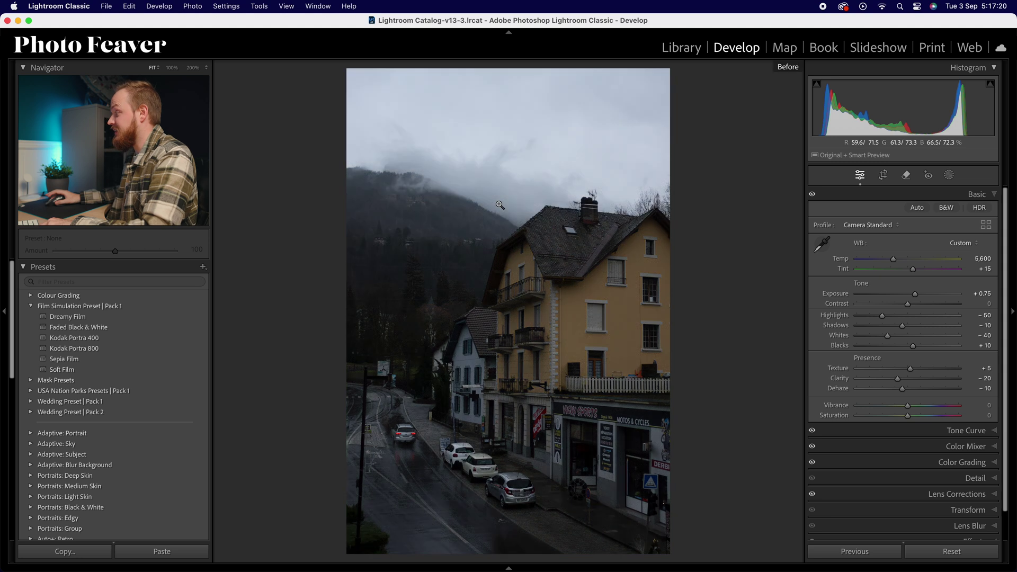
pyautogui.press('\\')
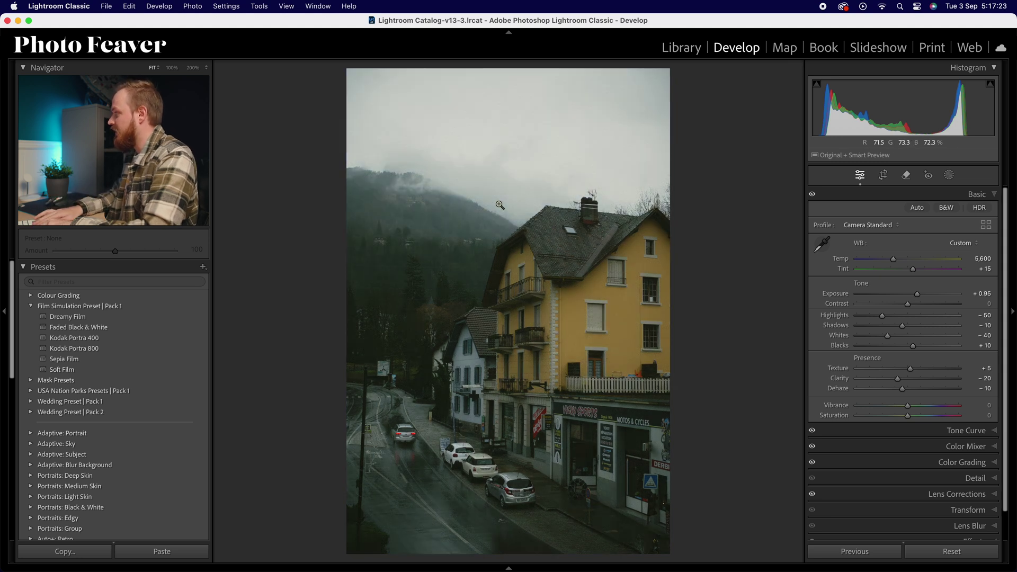
pyautogui.press('Right')
pyautogui.press('\\')
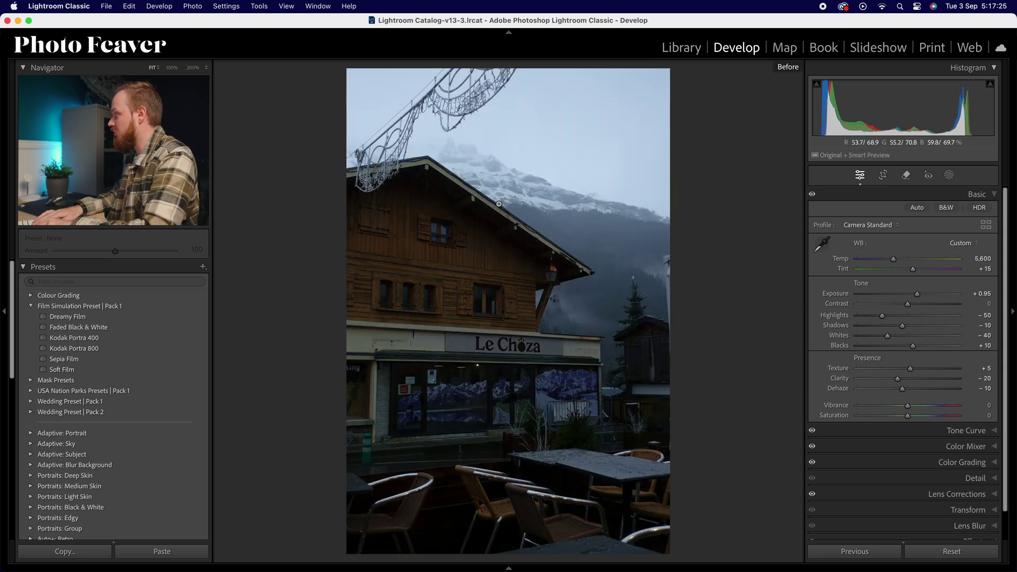
pyautogui.press('\\')
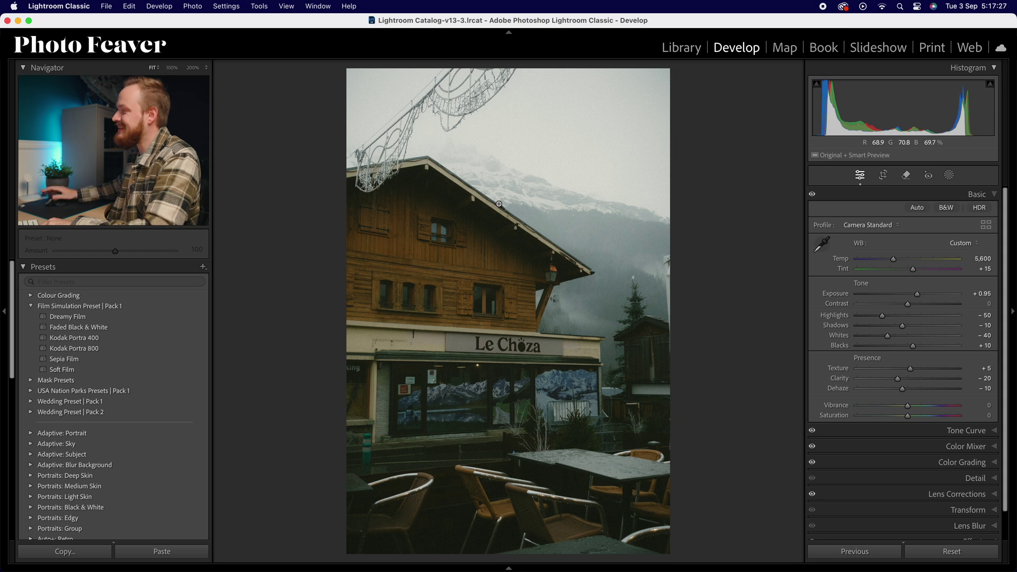
pyautogui.click(529, 361)
pyautogui.moveTo(546, 382); pyautogui.dragTo(507, 349)
pyautogui.click(518, 351)
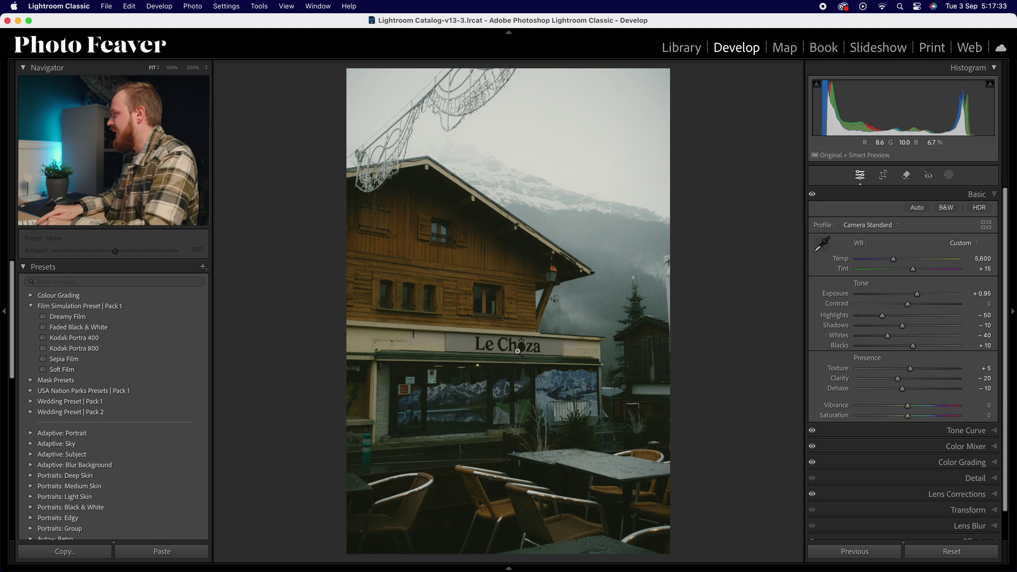
# - Check the foggy church photo against its original and briefly look over its masks
pyautogui.press('Right')
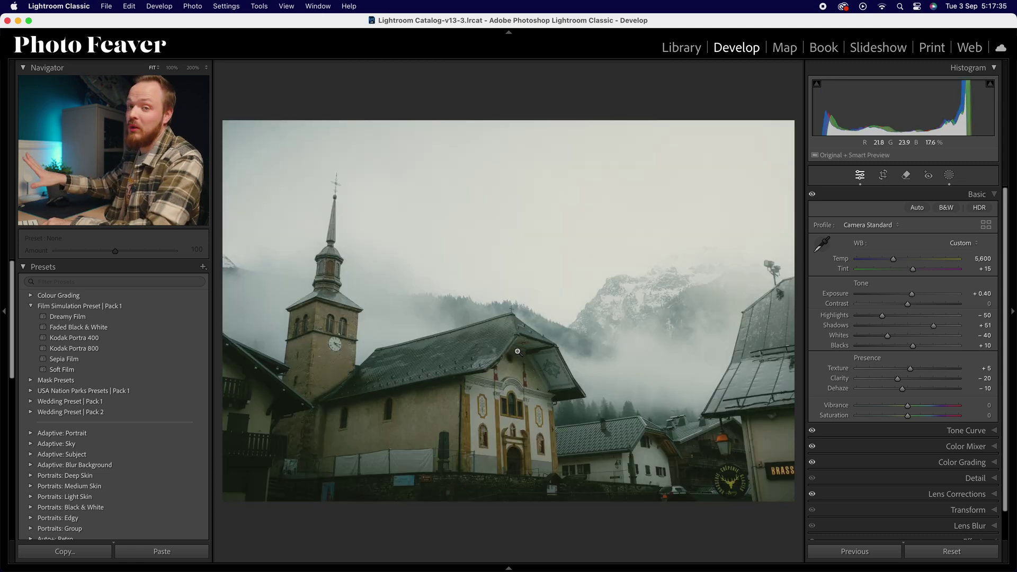
pyautogui.press('\\')
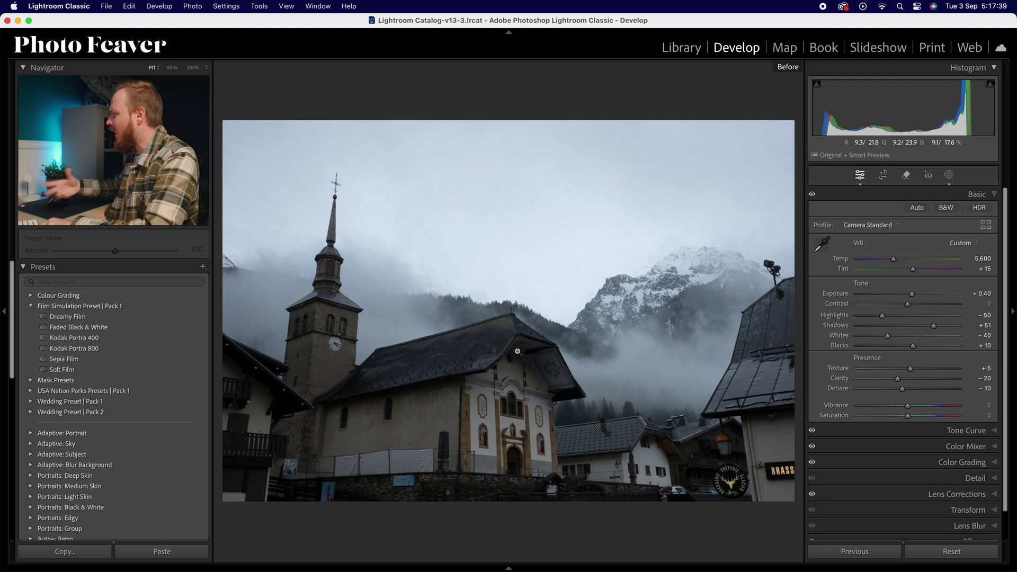
pyautogui.press('\\')
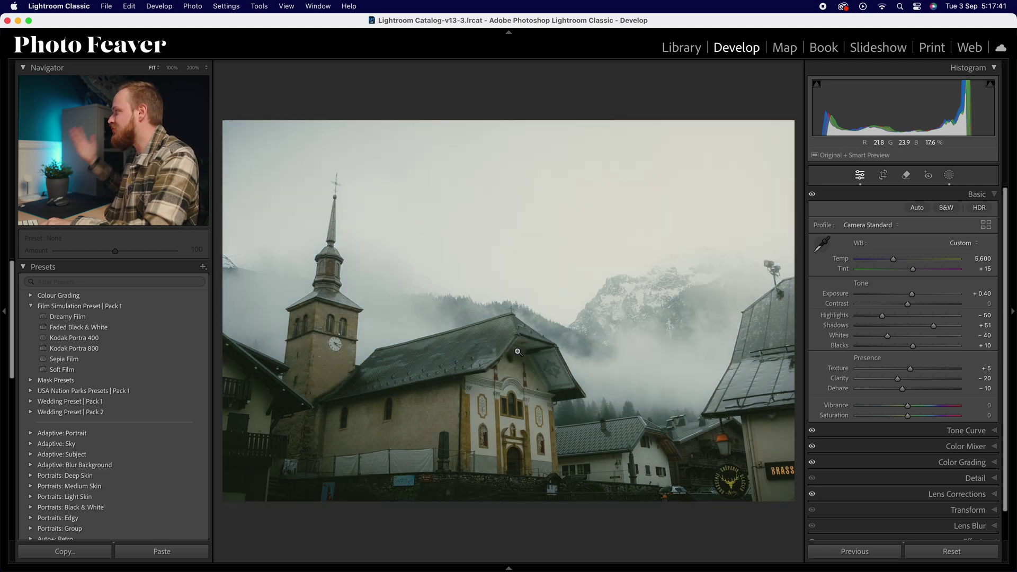
pyautogui.click(949, 174)
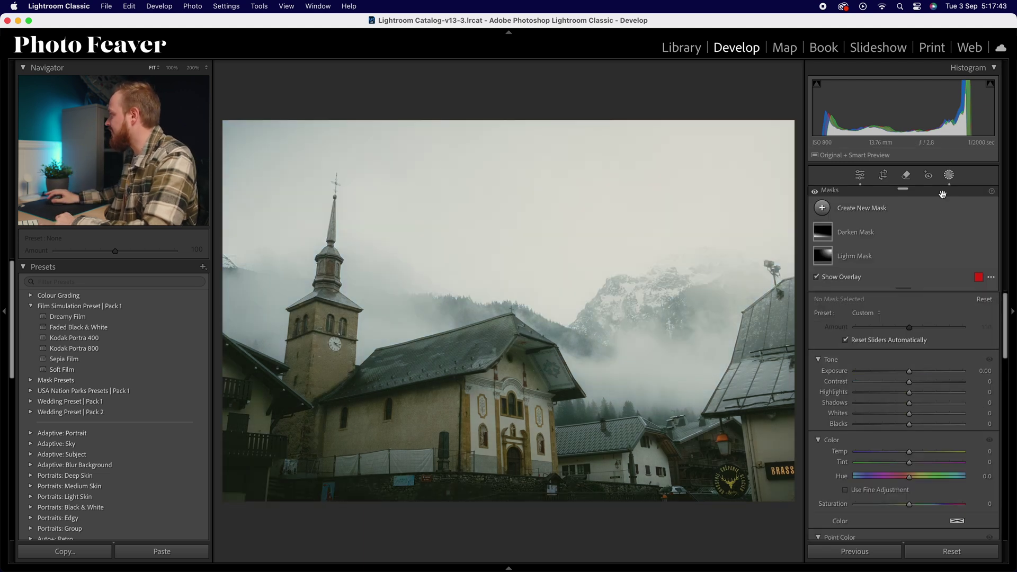
pyautogui.moveTo(825, 232)
pyautogui.moveTo(820, 265)
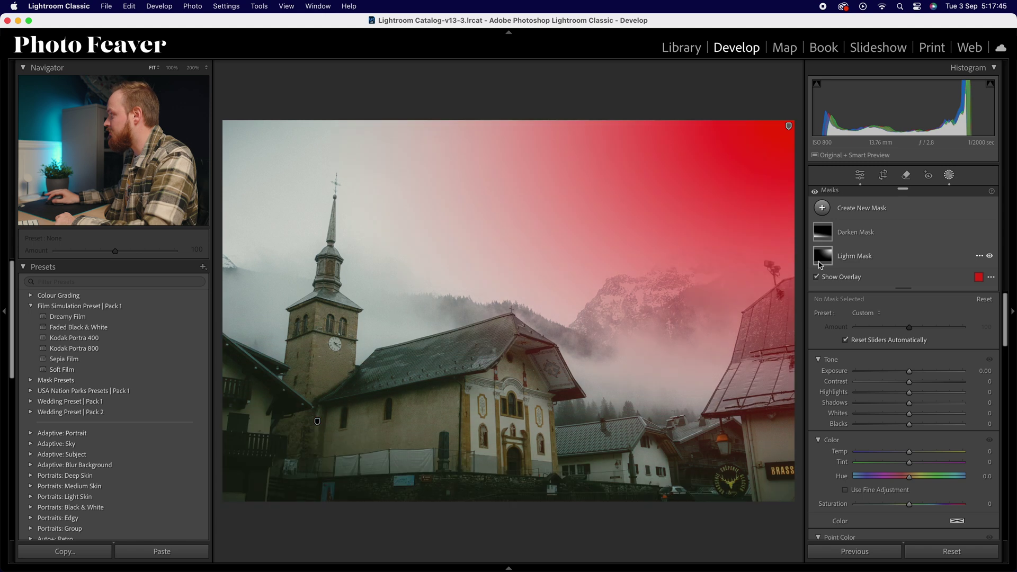
pyautogui.click(859, 175)
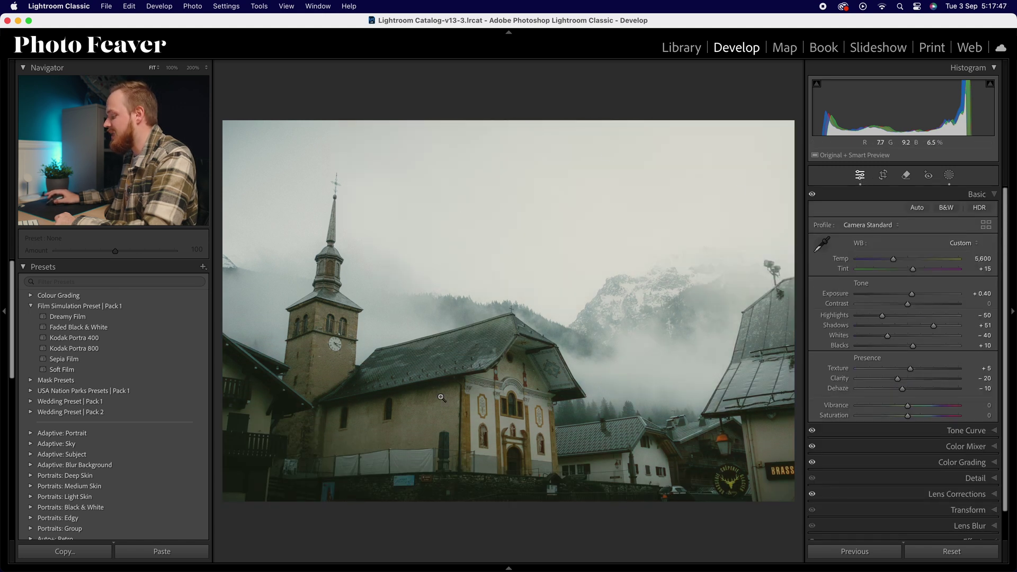
# - Compare the snowy hut photo's film grade against its unedited original
pyautogui.press('Right')
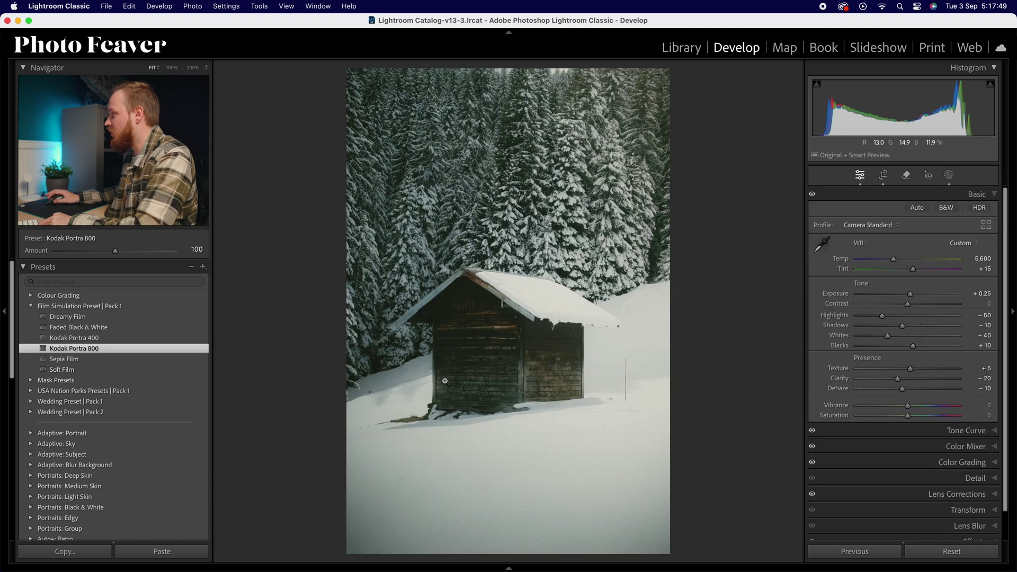
pyautogui.press('\\')
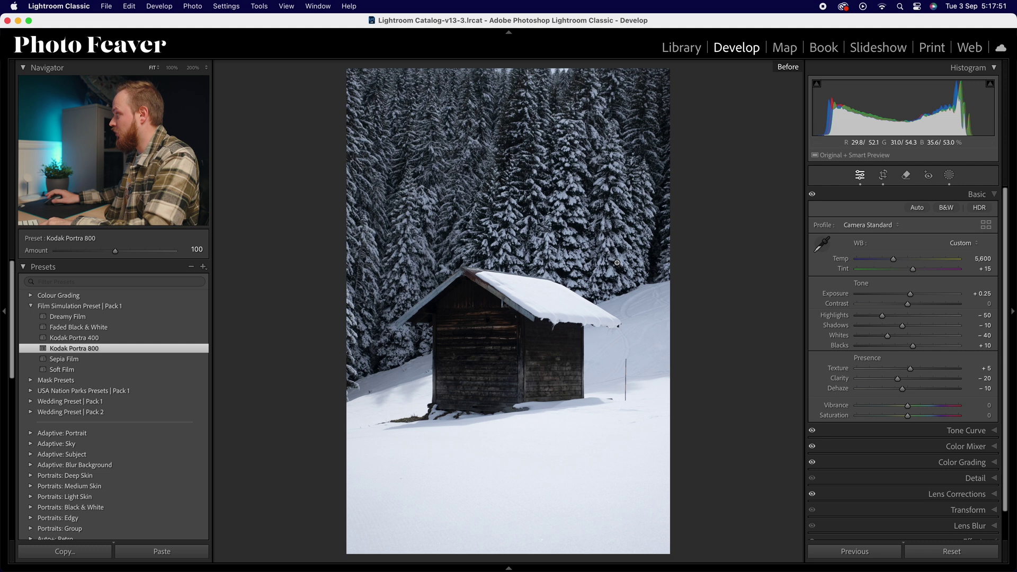
pyautogui.press('\\')
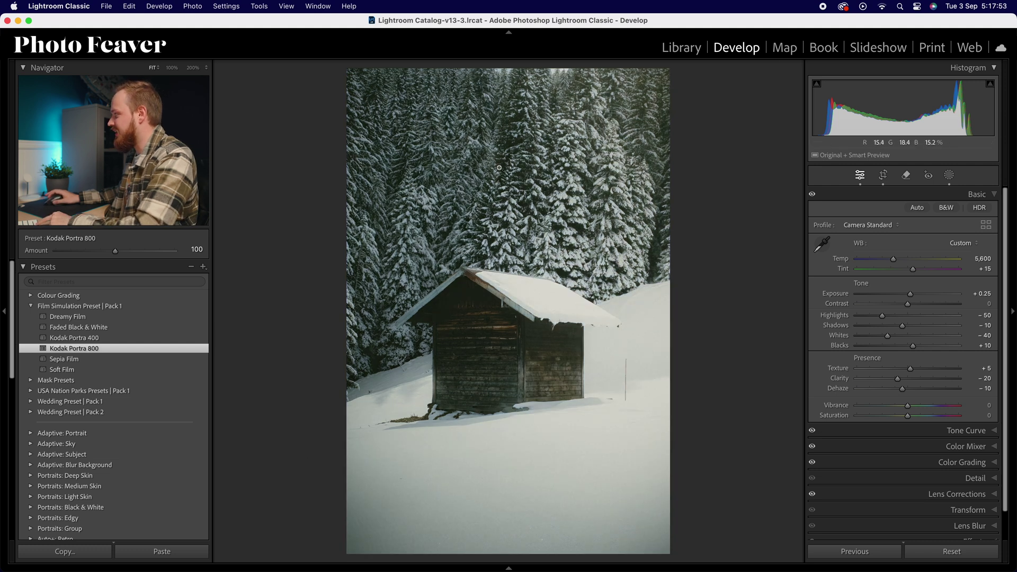
# - Compare the skier photo with its original, inspecting the skier close up at 100%
pyautogui.press('Right')
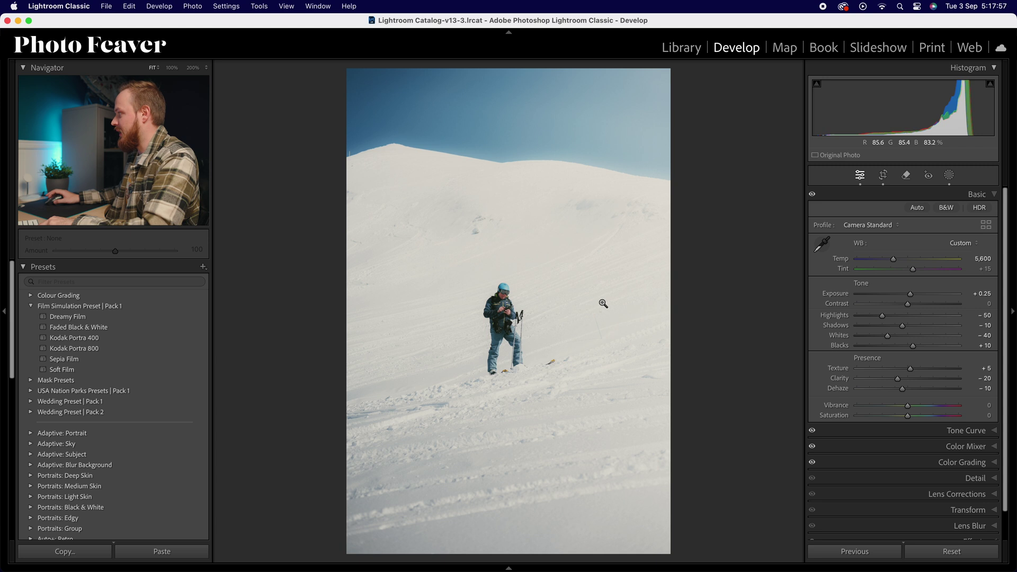
pyautogui.press('\\')
pyautogui.press('\\')
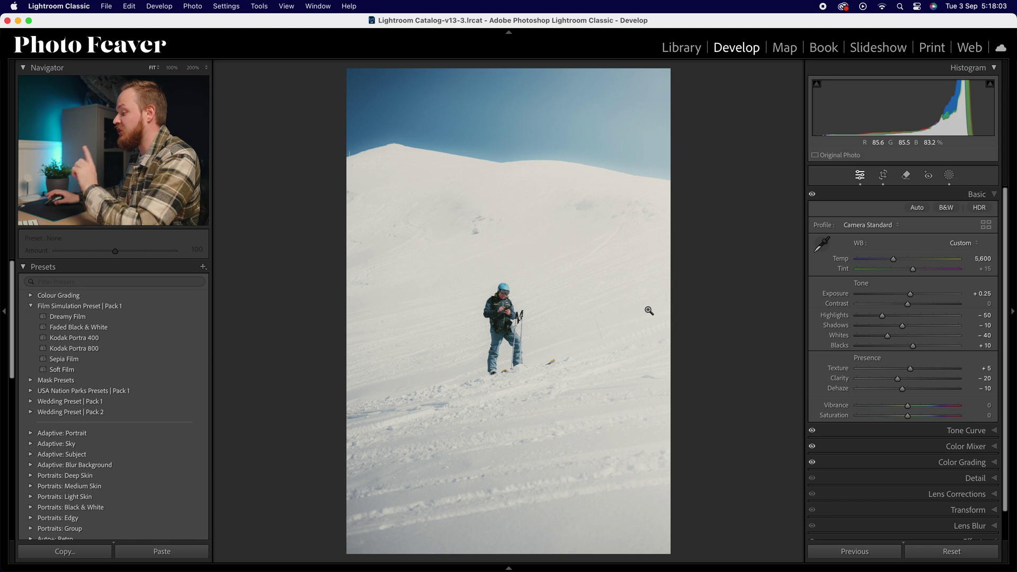
pyautogui.press('\\')
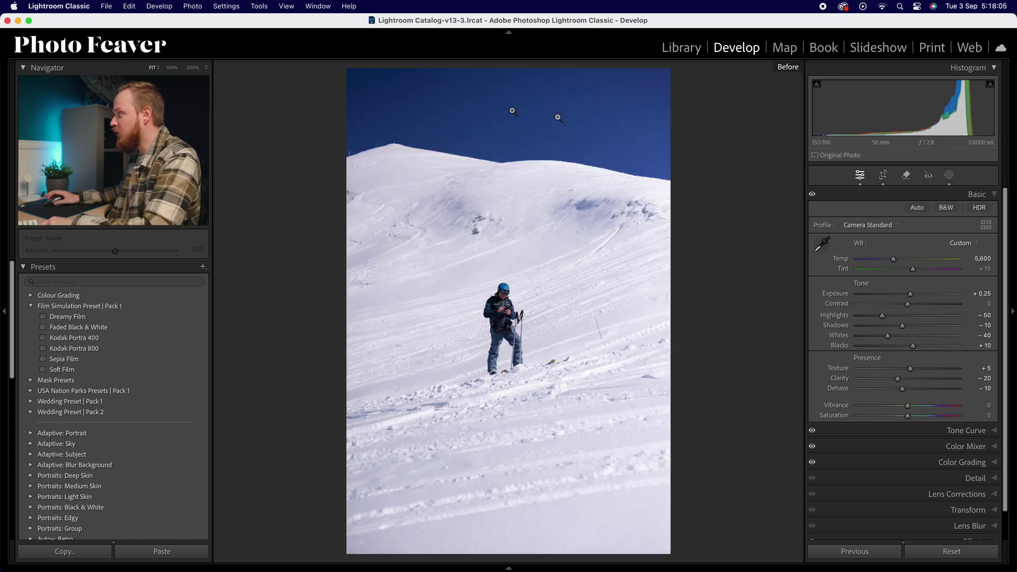
pyautogui.click(515, 308)
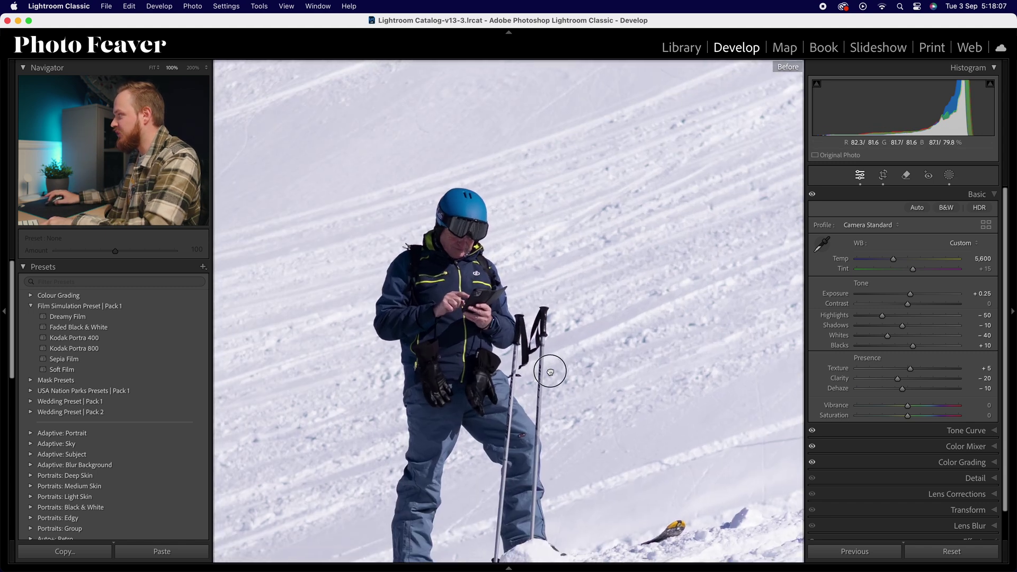
pyautogui.press('\\')
pyautogui.moveTo(550, 372); pyautogui.dragTo(564, 358)
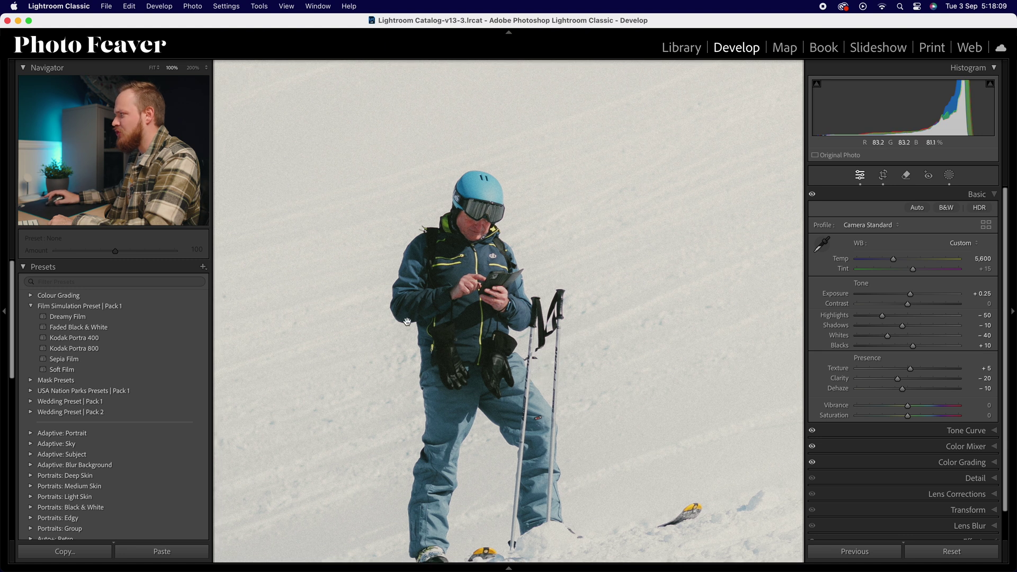
pyautogui.moveTo(406, 539); pyautogui.dragTo(393, 498)
pyautogui.click(253, 257)
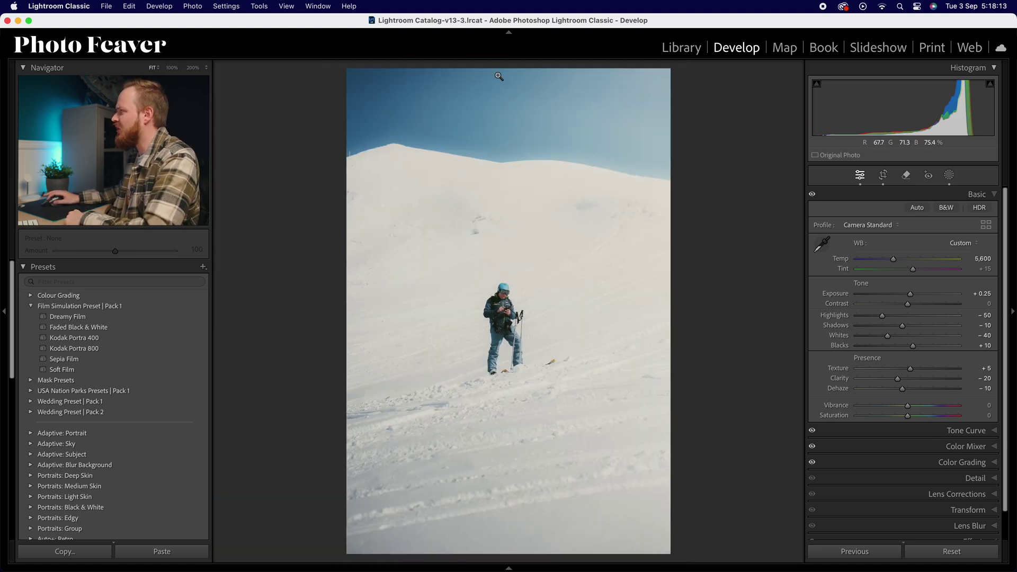
pyautogui.press('\\')
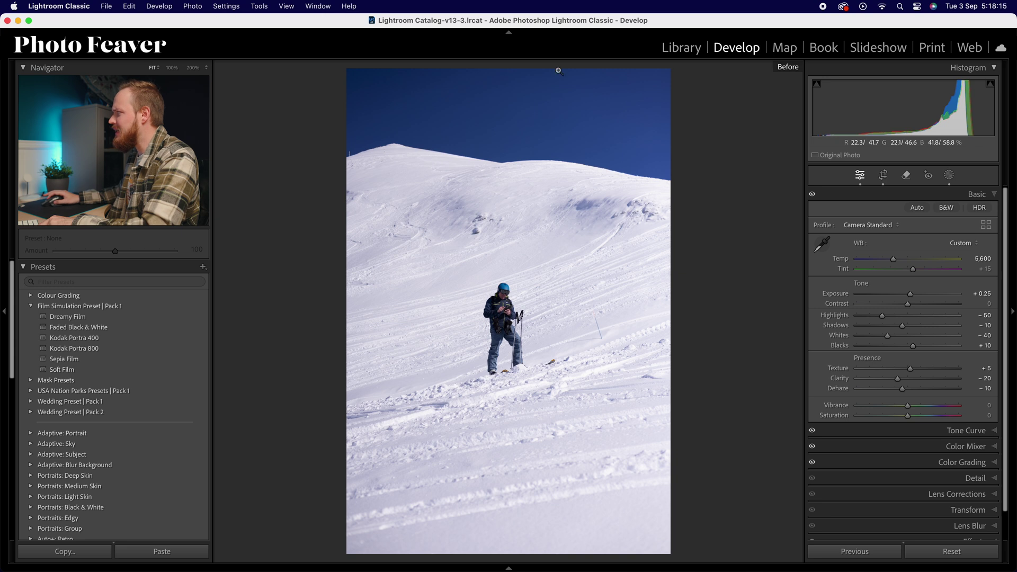
pyautogui.press('\\')
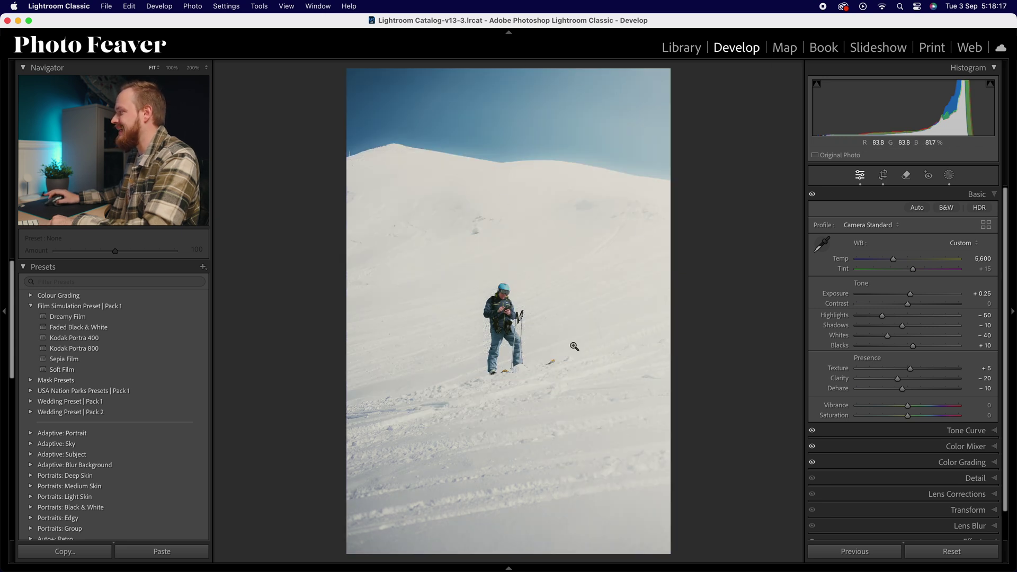